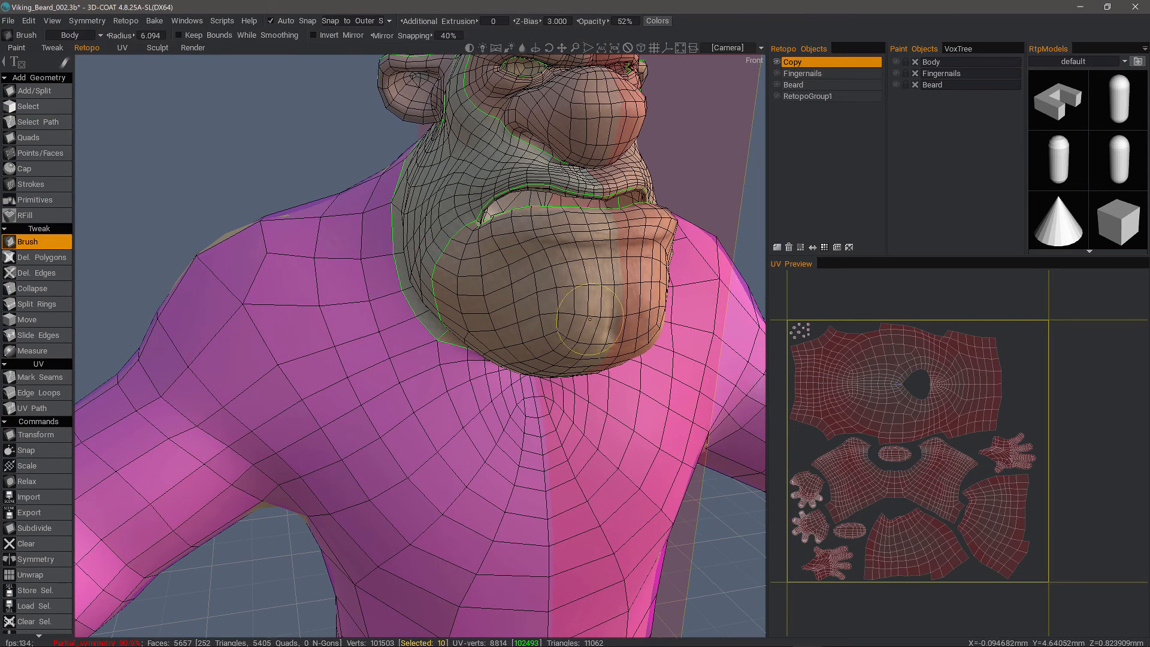
Examine the retopo mesh on the character's chin, mouth, head and torso from several angles and distances
alt+drag(590, 319, 578, 383)
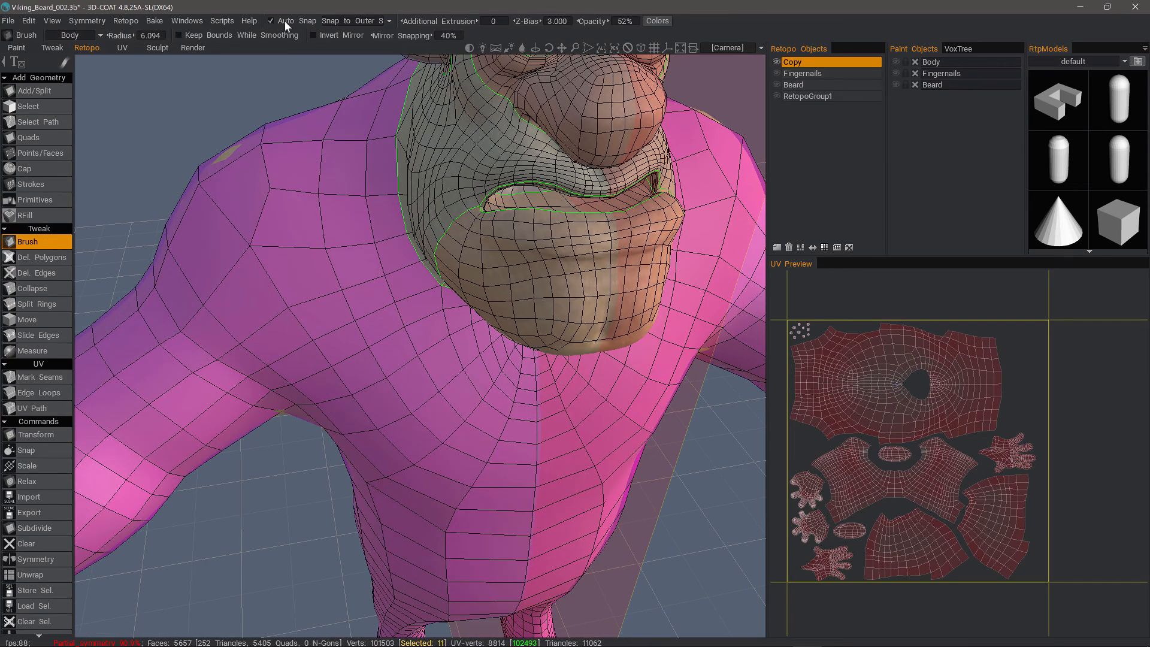
alt+drag(563, 312, 588, 295)
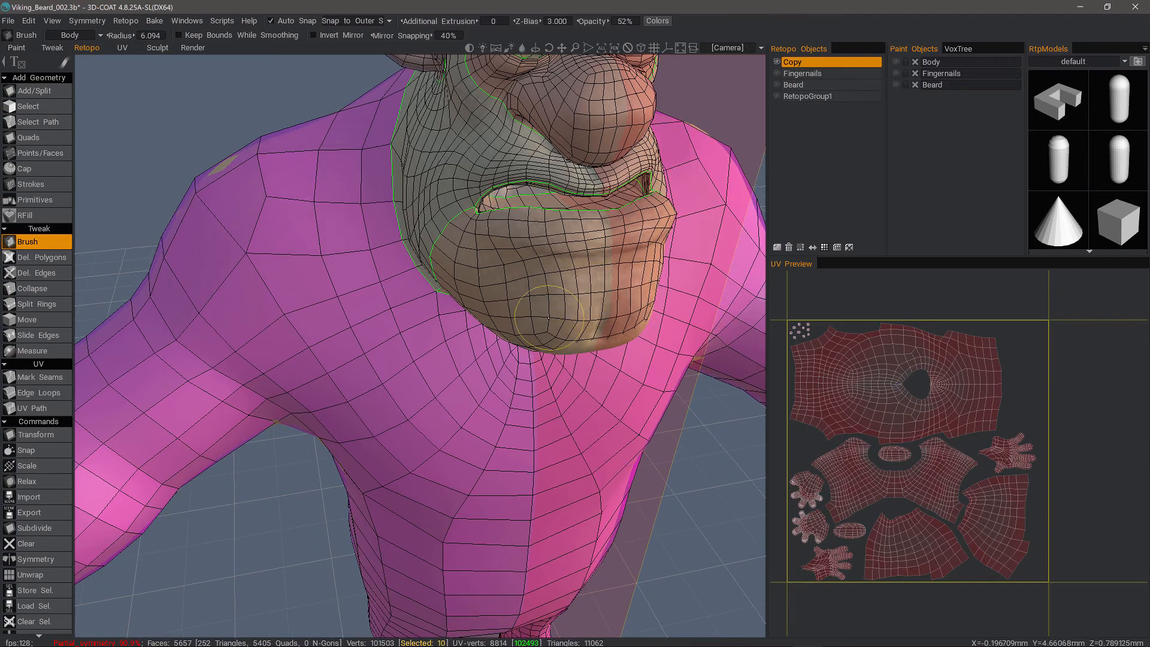
mouse_move(584, 335)
alt+mouse_down()
mouse_move(554, 363)
mouse_move(546, 318)
mouse_move(570, 301)
alt+mouse_up()
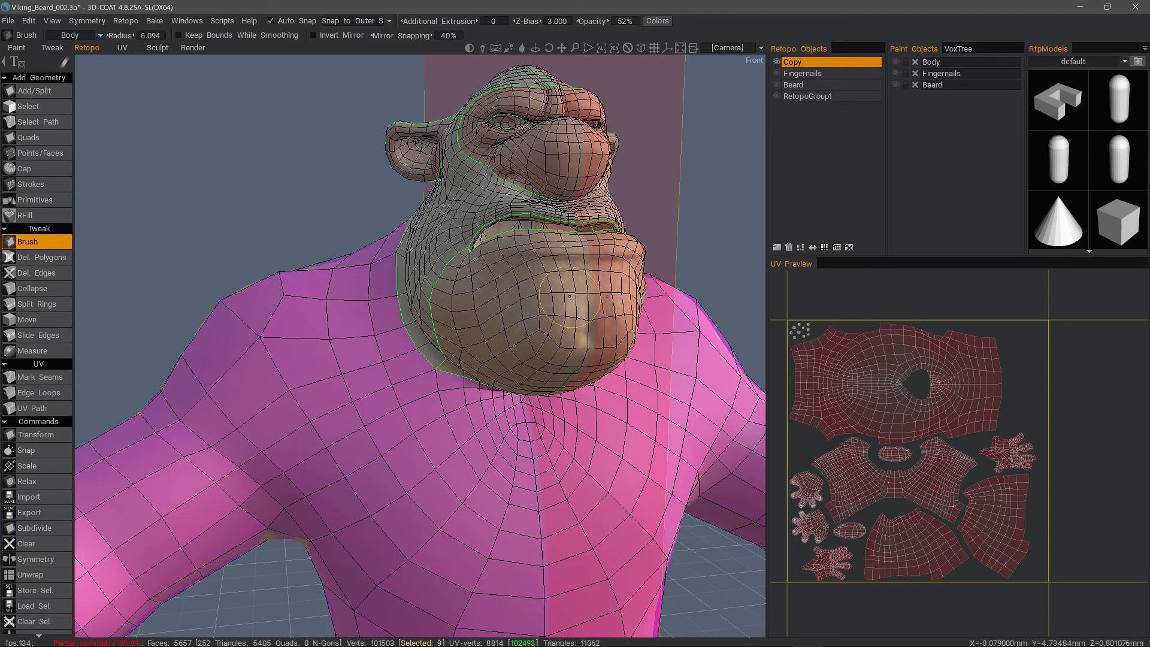
key(shift)
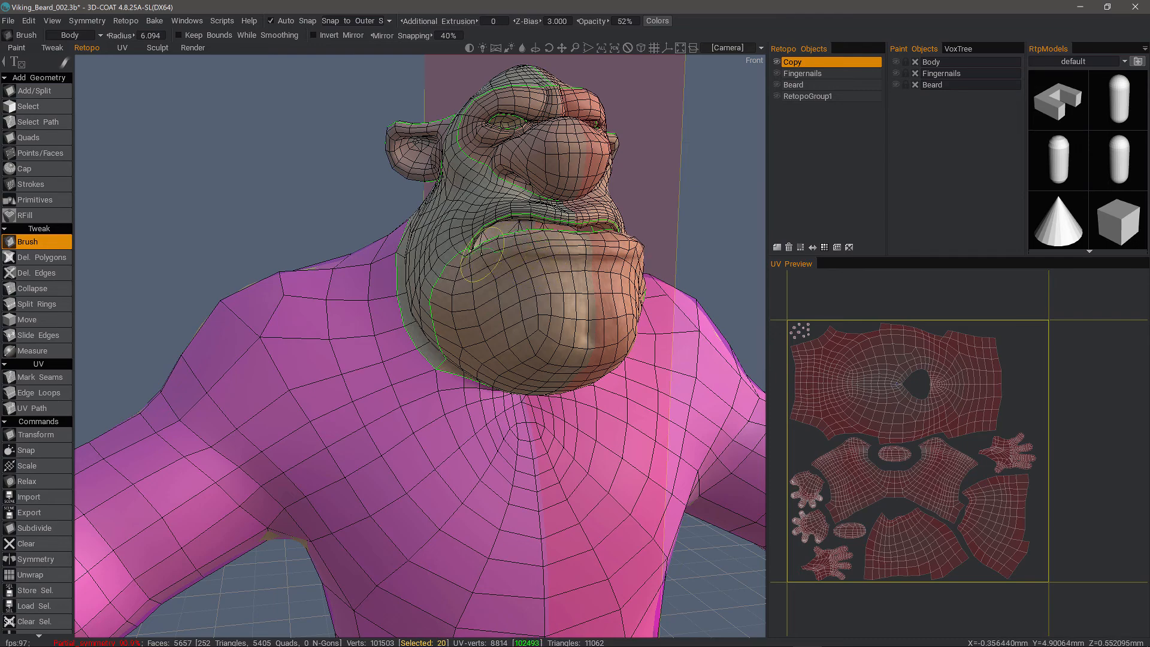
alt+drag(574, 321, 548, 443)
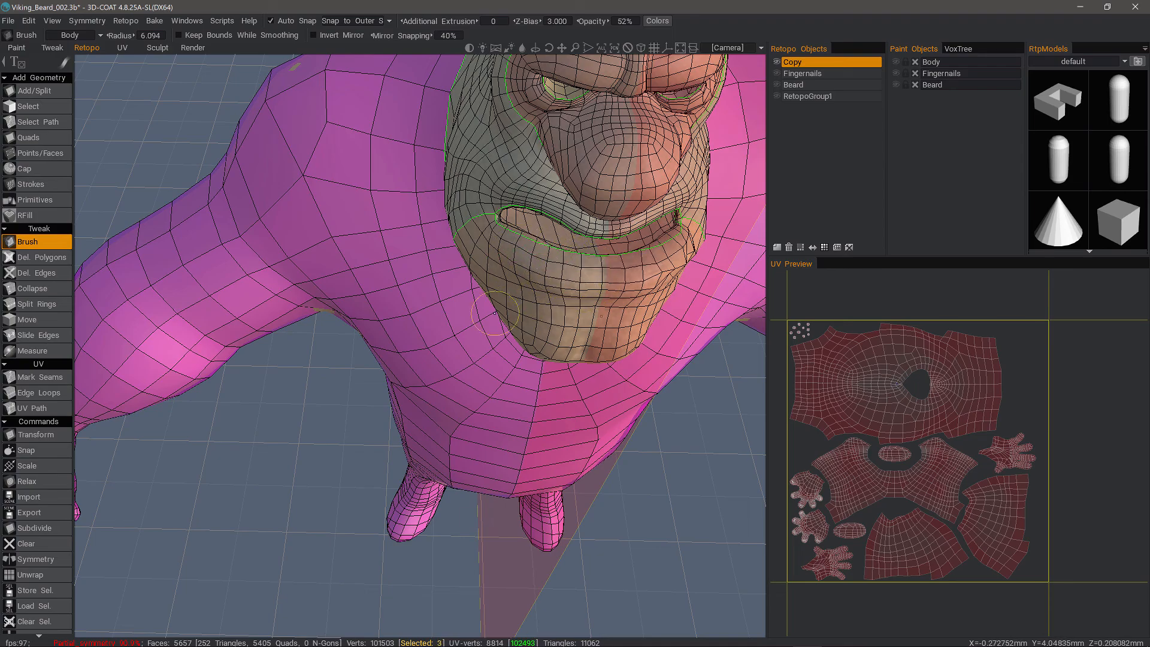
alt+drag(510, 262, 524, 237)
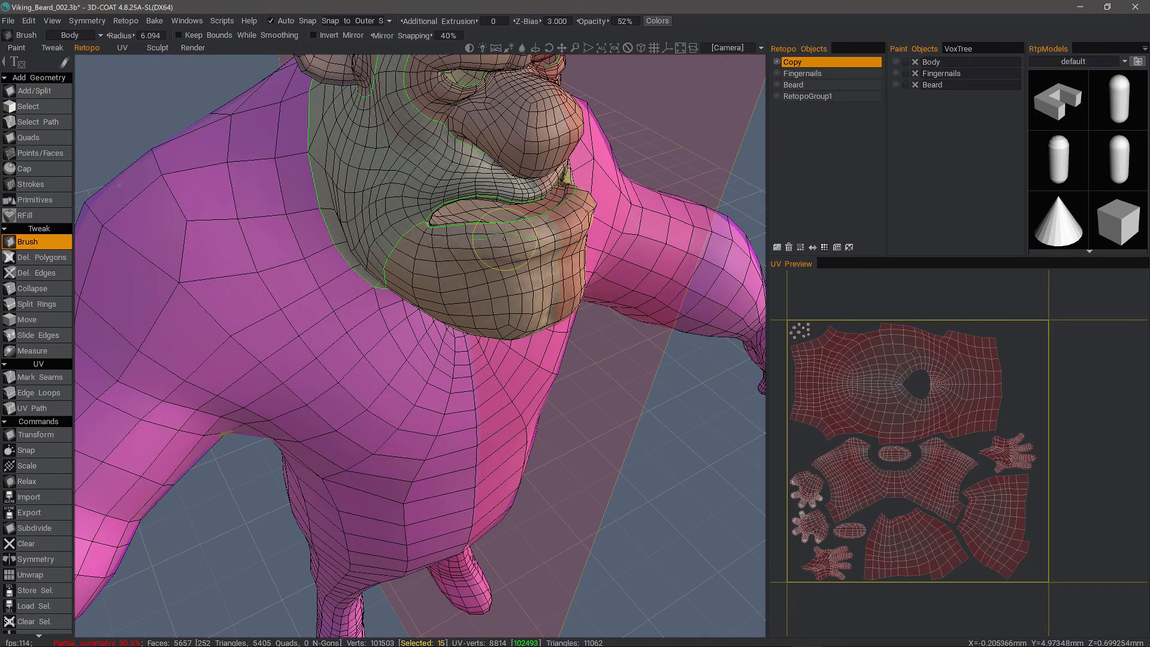
alt+drag(450, 254, 440, 114)
alt+middle_drag(439, 114, 443, 146)
alt+drag(445, 161, 509, 219)
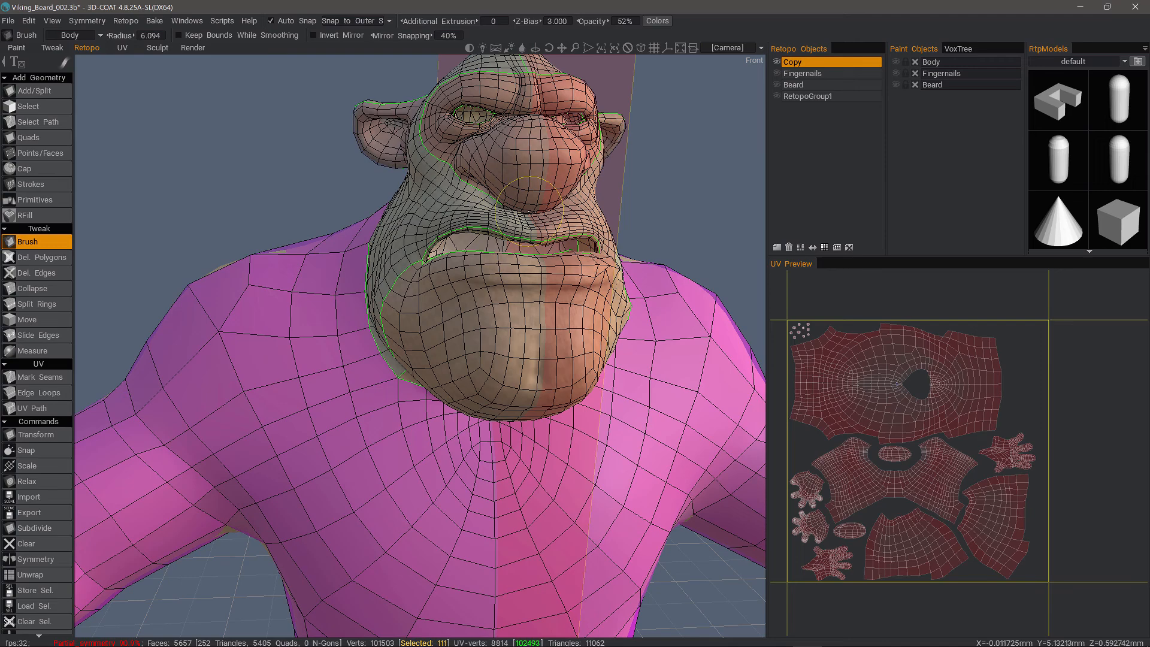
alt+drag(529, 211, 479, 286)
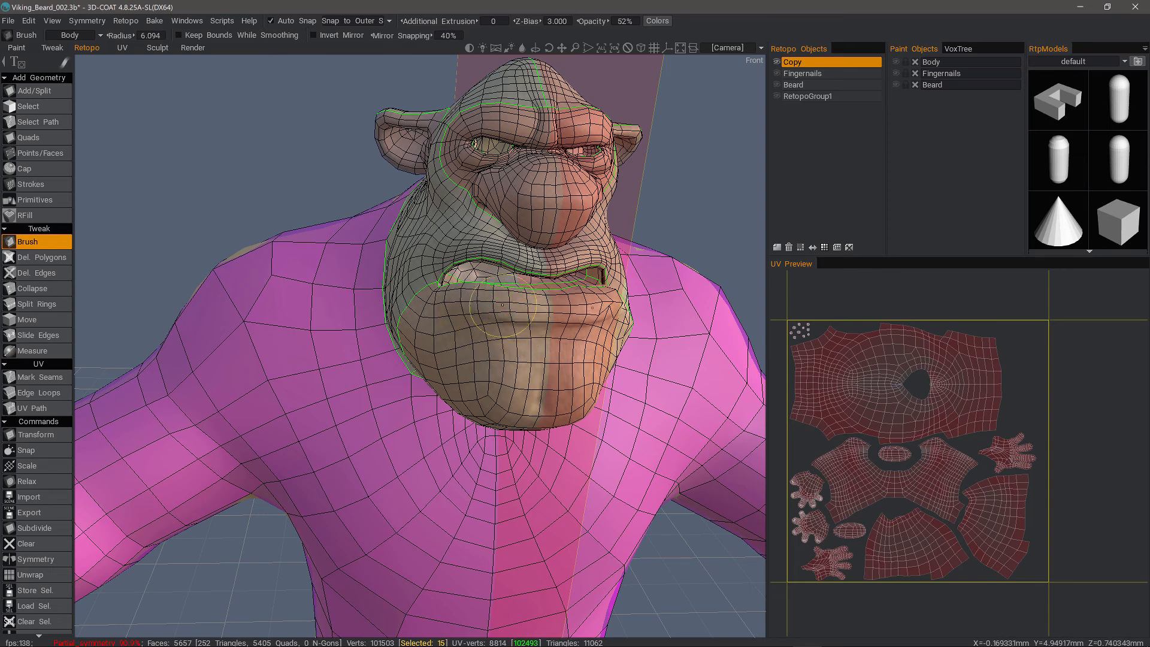
mouse_move(488, 331)
alt+mouse_down()
mouse_move(637, 323)
mouse_move(521, 314)
mouse_move(550, 291)
mouse_move(484, 292)
mouse_move(478, 364)
alt+mouse_up()
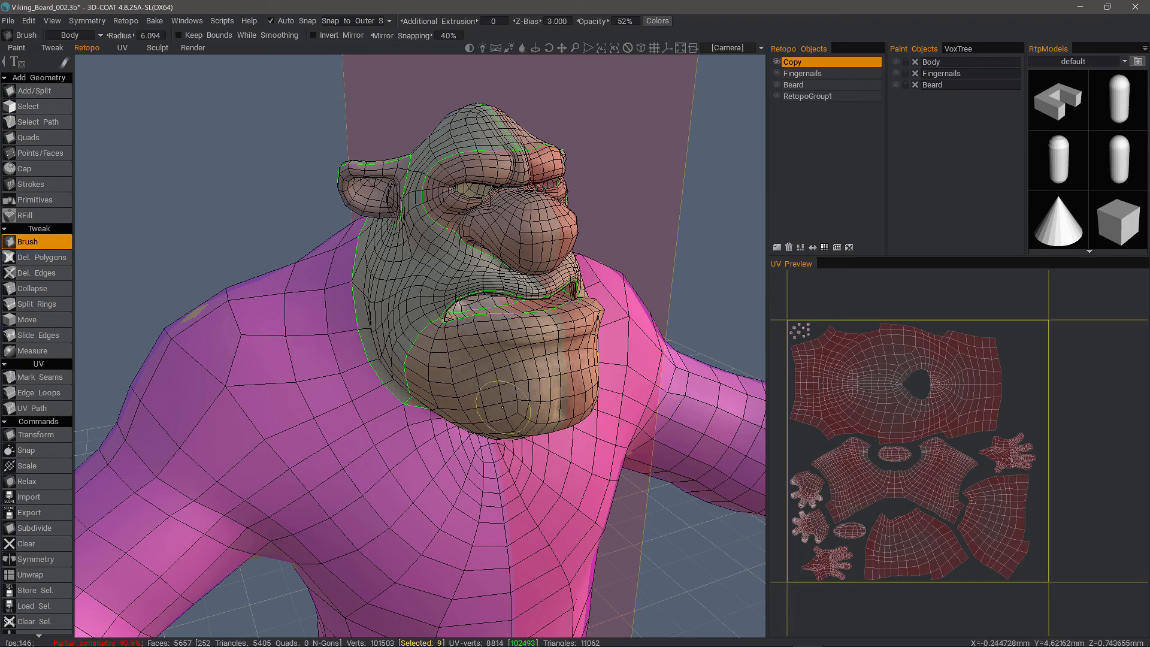
alt+drag(494, 412, 489, 334)
alt+drag(217, 107, 244, 121)
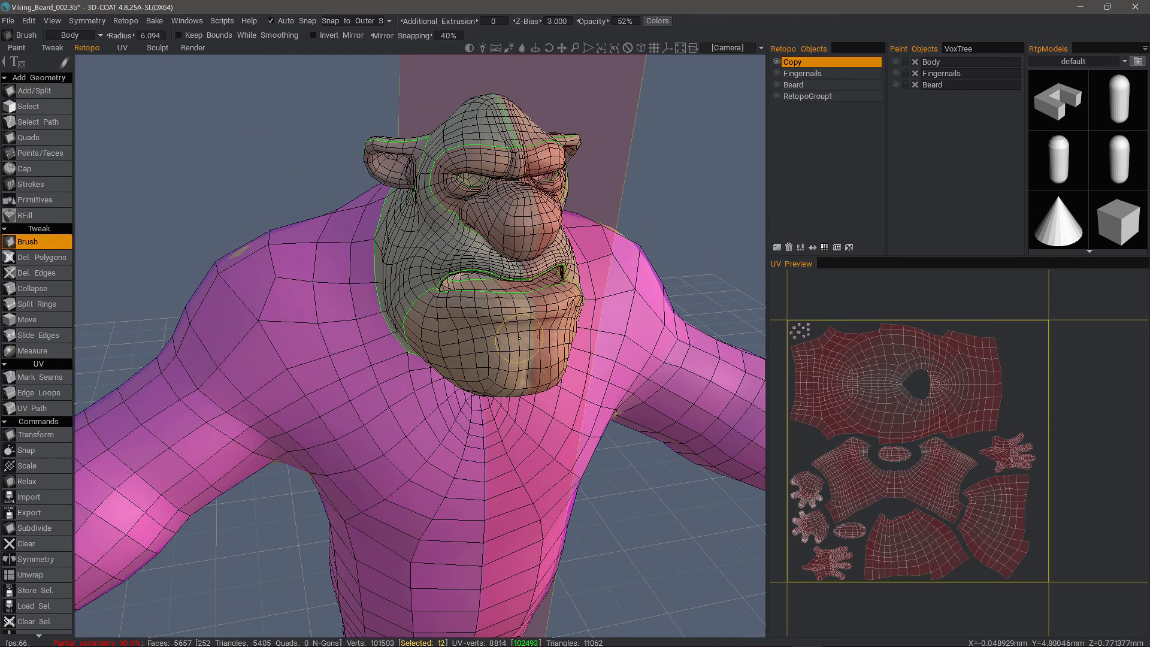
scroll(519, 339, down, 5)
mouse_move(317, 186)
alt+mouse_down()
mouse_move(269, 166)
mouse_move(313, 178)
alt+mouse_up()
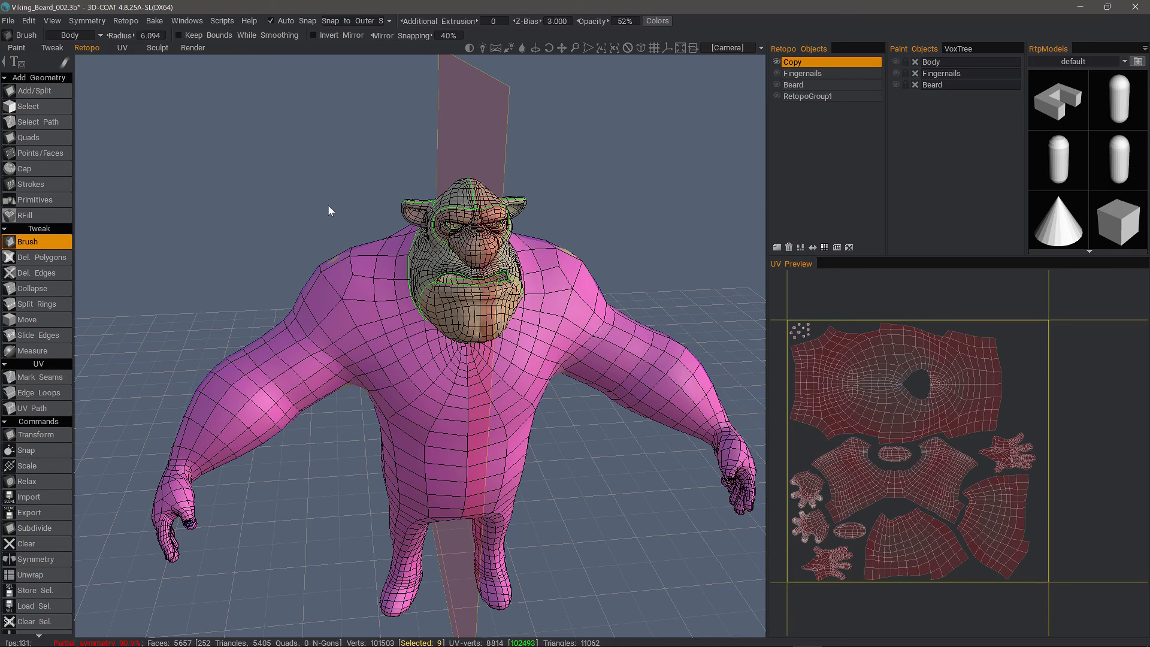
Hide the Copy retopo group and the Copy volume, and show the Body and Beard volumes instead
drag(328, 206, 153, 111)
click(776, 63)
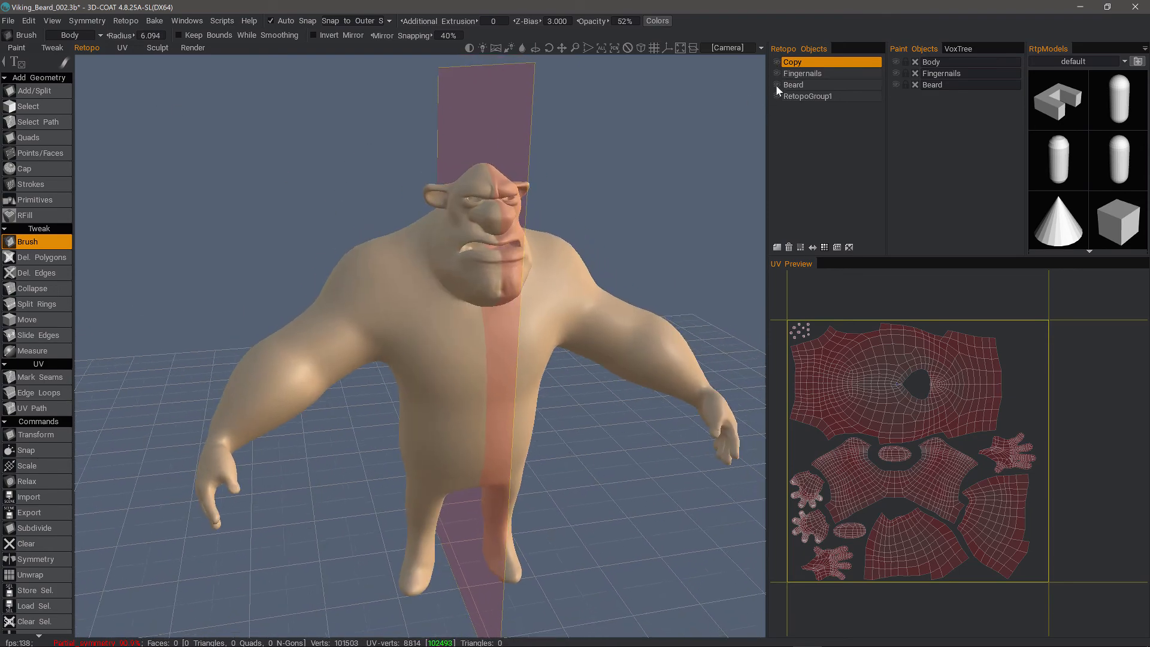
click(958, 49)
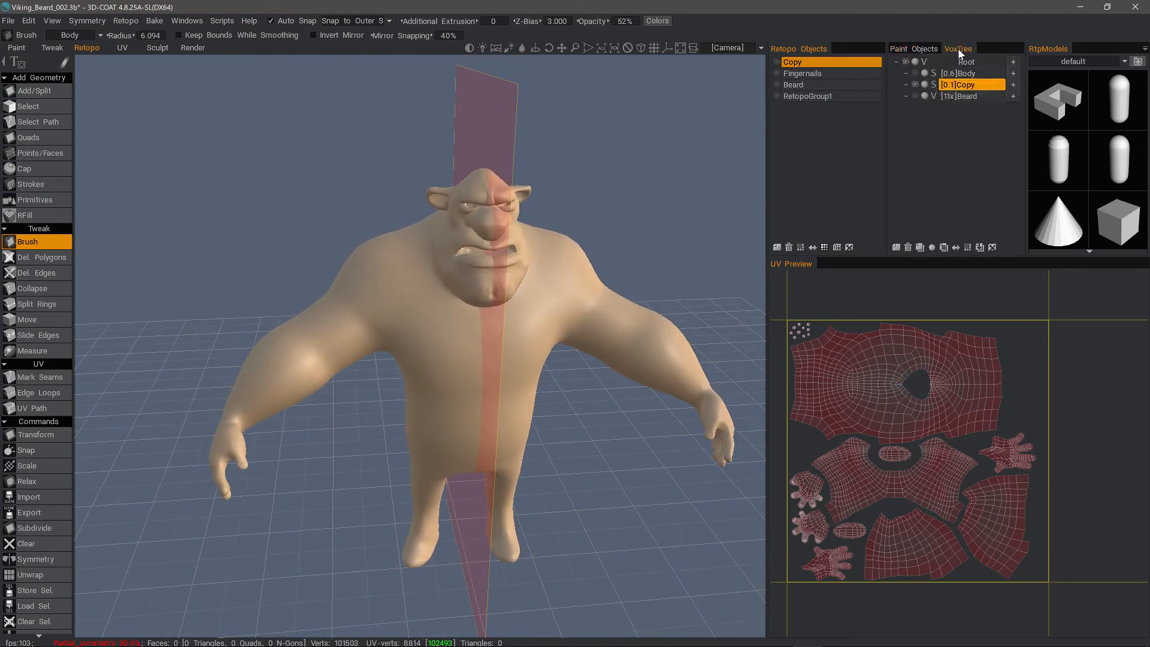
click(914, 85)
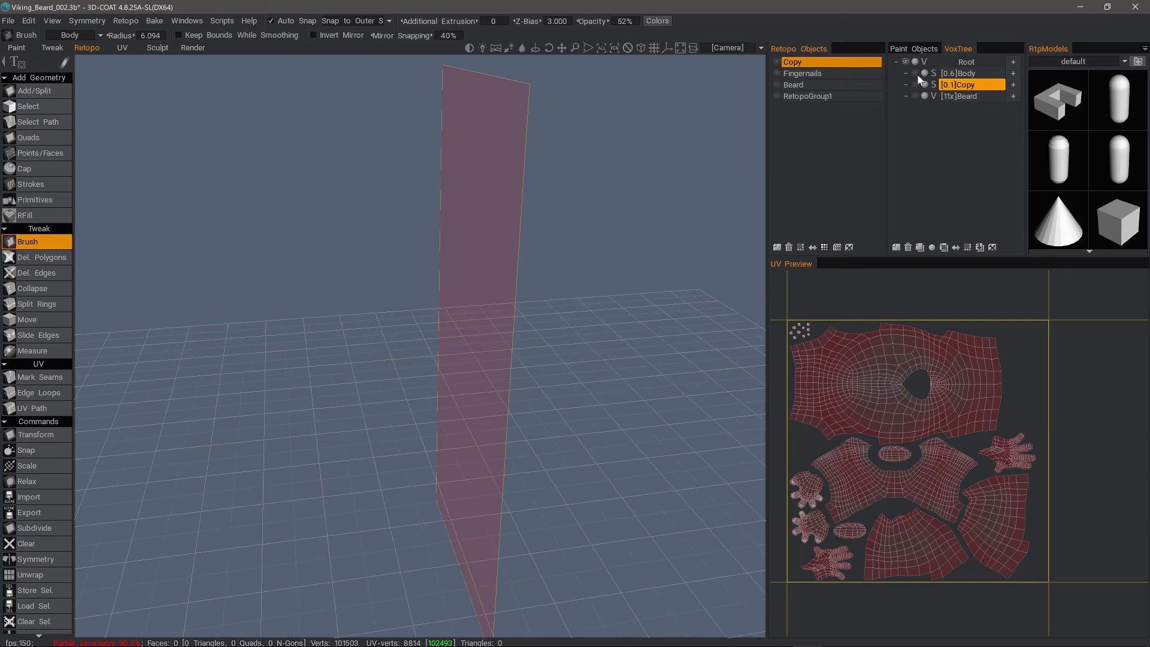
click(914, 74)
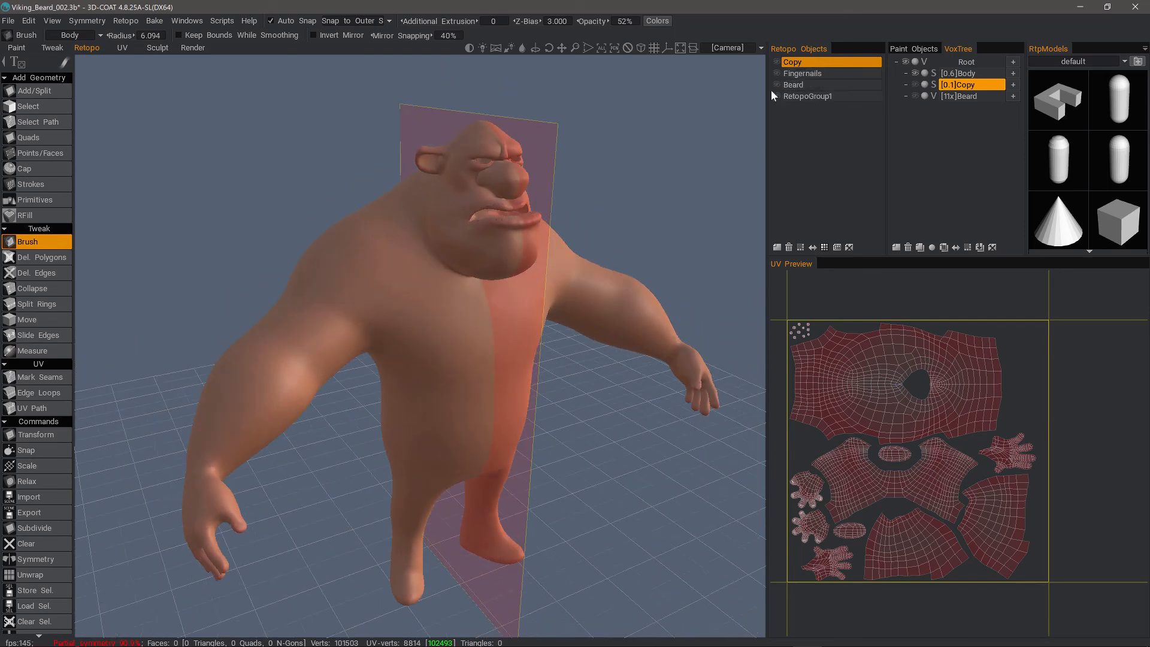
click(917, 96)
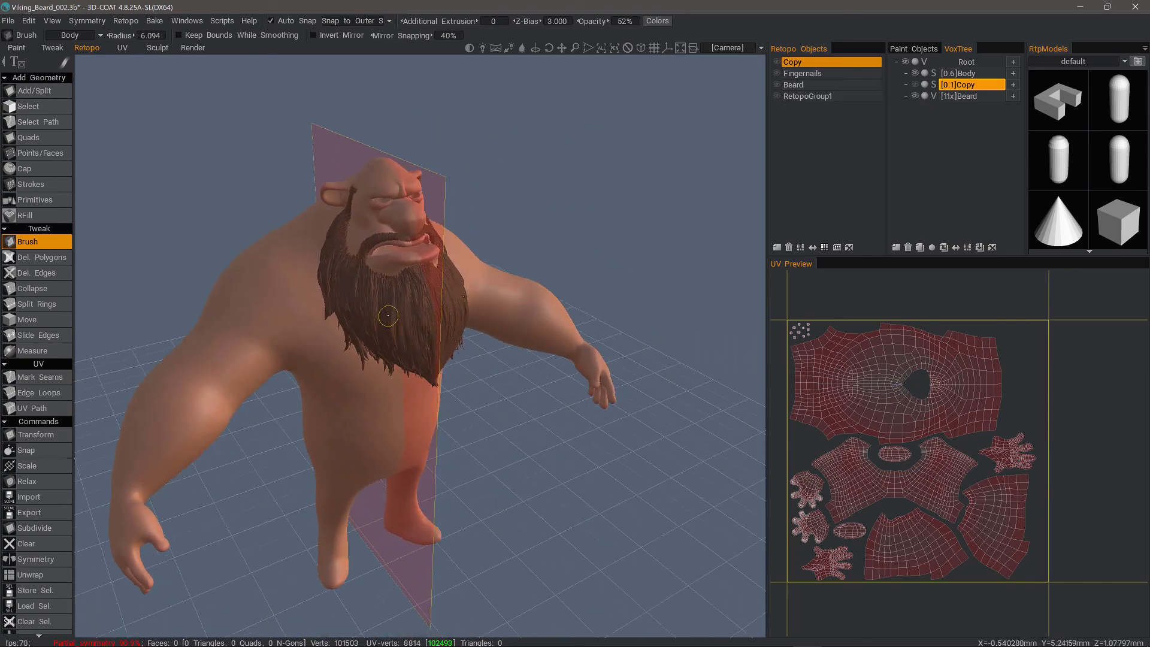
Switch to the Sculpt room and make Beard the active volume
click(158, 48)
click(1011, 451)
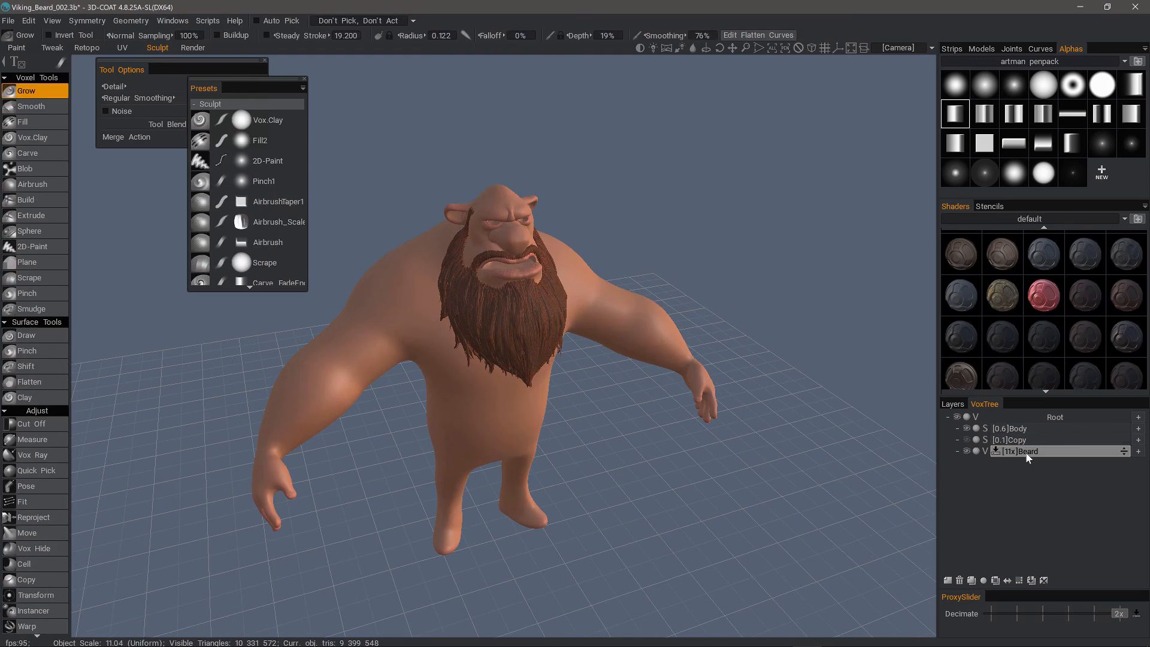
right_click(1025, 451)
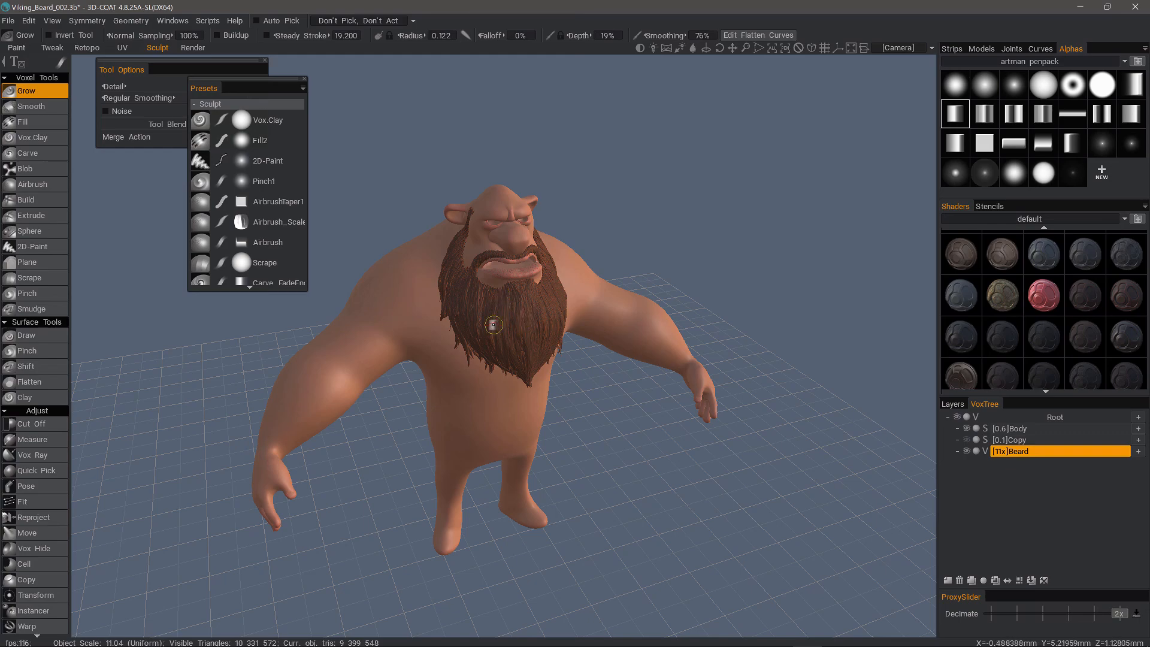
Inspect the sculpted beard from the front, both sides and close up, including the wireframe density of the volumes
alt+drag(493, 324, 513, 321)
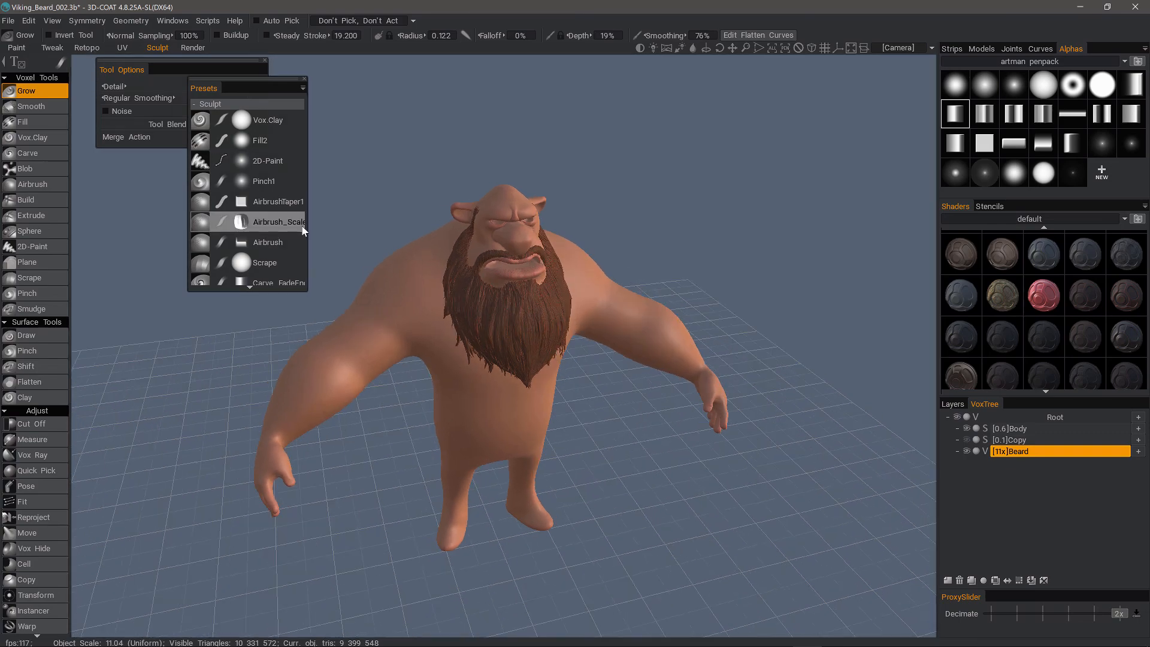
mouse_move(359, 290)
alt+mouse_down()
mouse_move(398, 323)
mouse_move(138, 346)
mouse_move(461, 339)
mouse_move(441, 362)
mouse_move(447, 269)
alt+mouse_up()
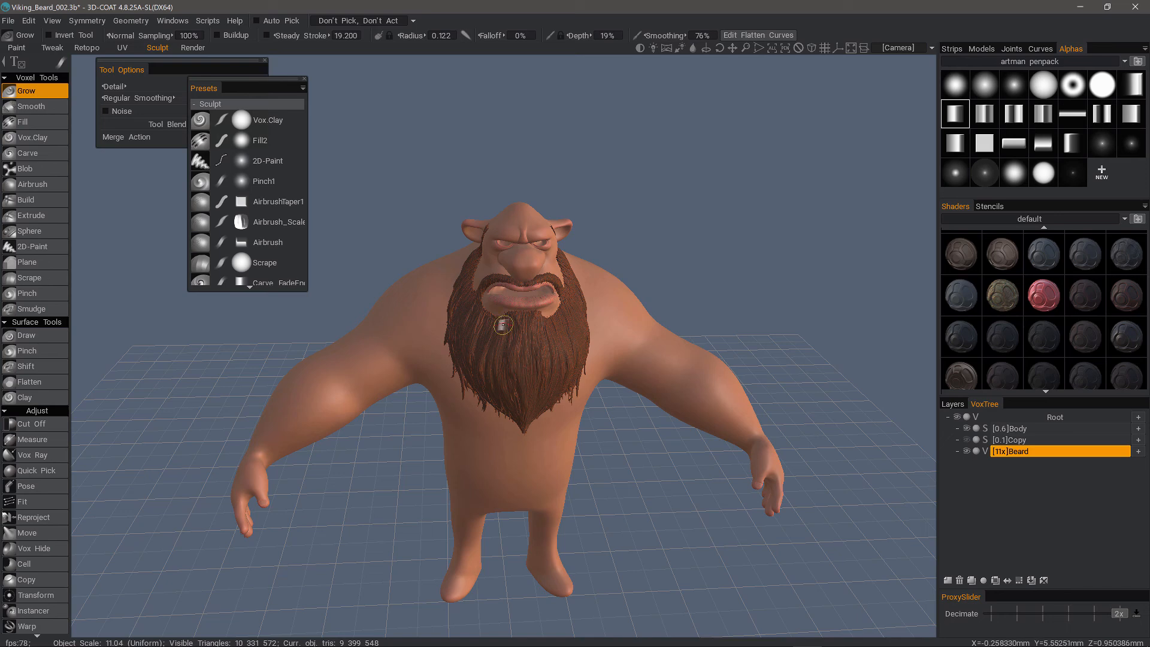
alt+drag(503, 325, 584, 320)
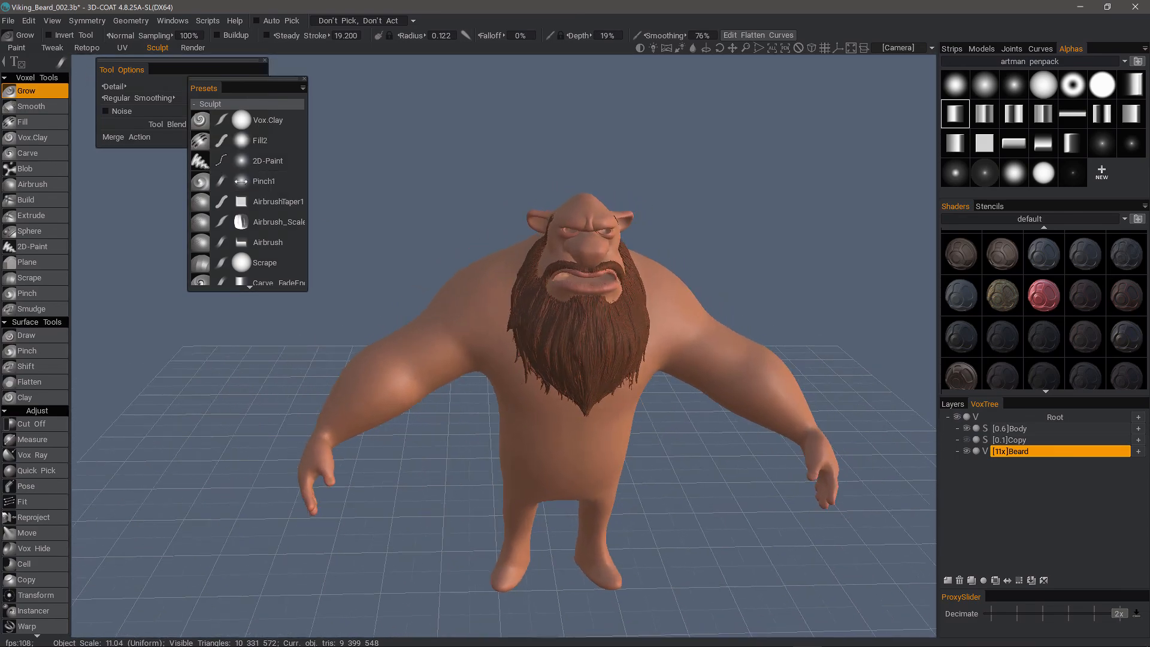
alt+drag(303, 383, 367, 395)
alt+drag(450, 375, 366, 383)
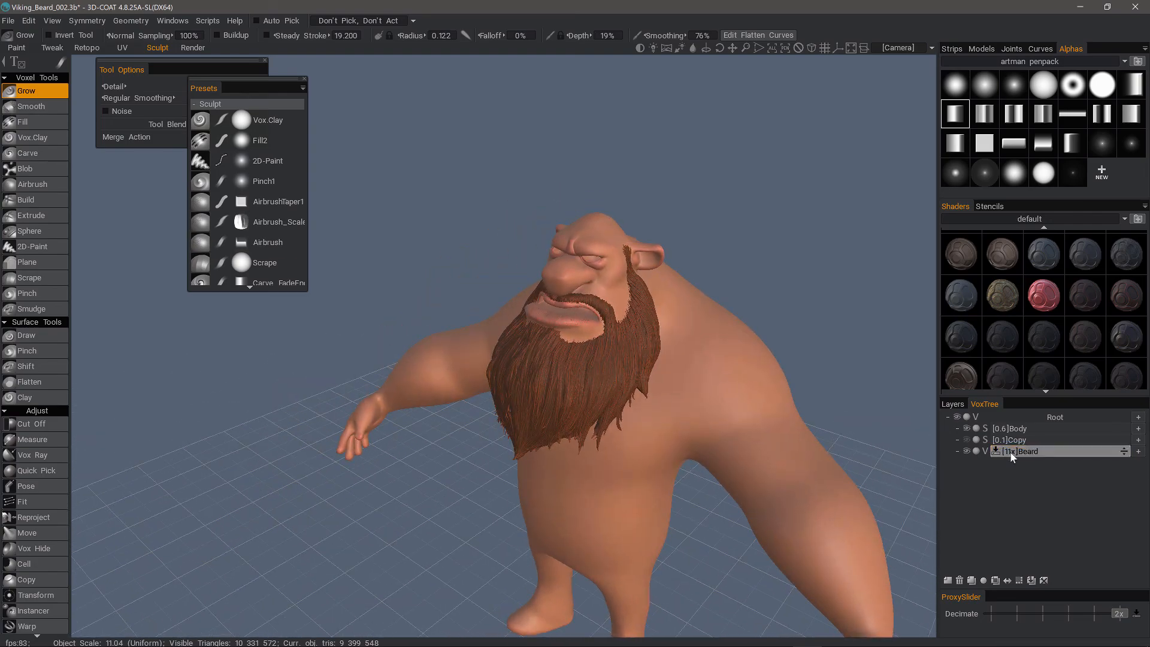
alt+drag(479, 419, 565, 431)
alt+drag(353, 269, 377, 270)
alt+right_drag(377, 270, 413, 315)
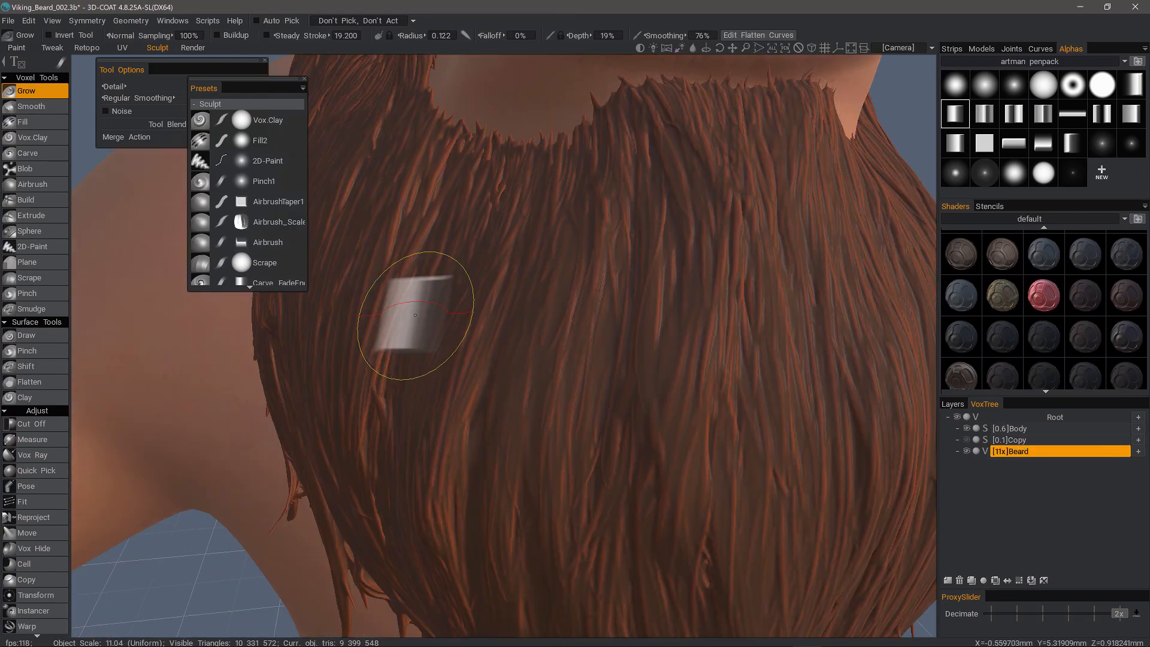
alt+drag(414, 315, 414, 315)
alt+right_drag(429, 497, 461, 328)
alt+drag(462, 328, 572, 305)
alt+drag(382, 265, 402, 245)
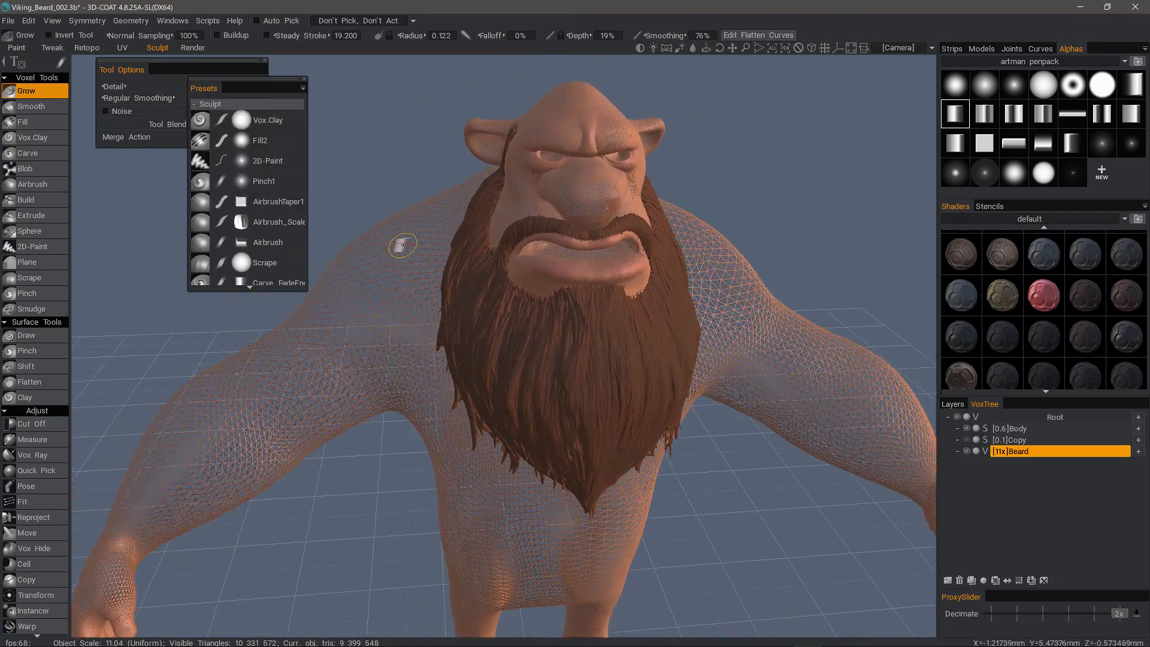
scroll(401, 244, down, 5)
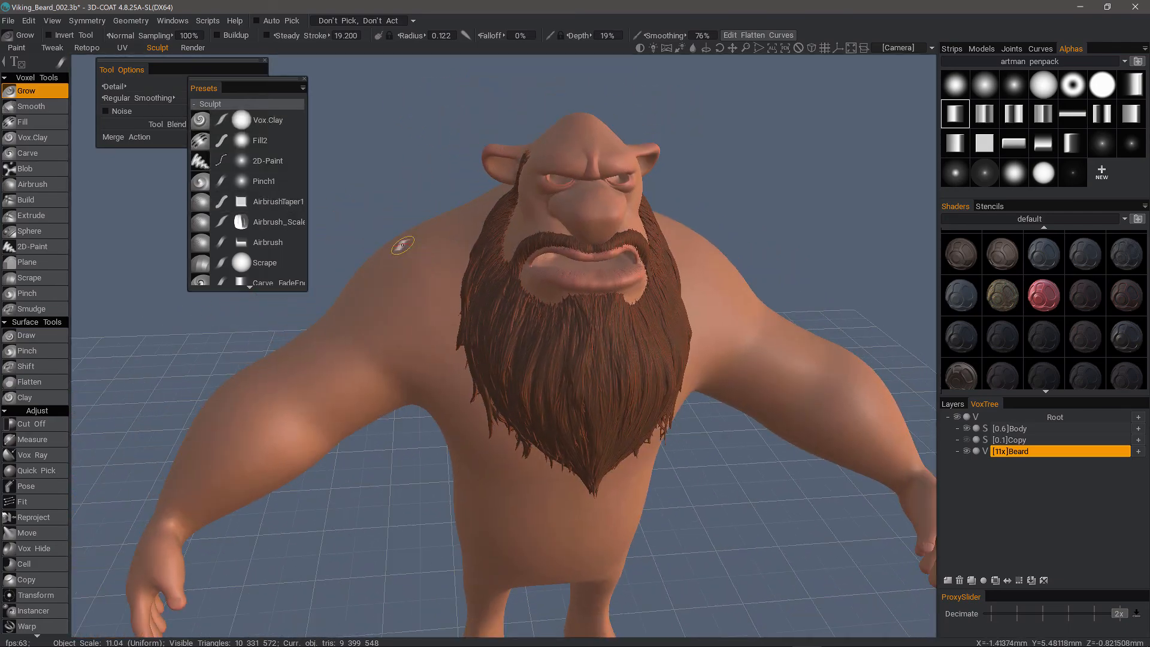
Return to the Retopo room, show the Beard retopo group, and examine its triangulated mesh up close
click(87, 47)
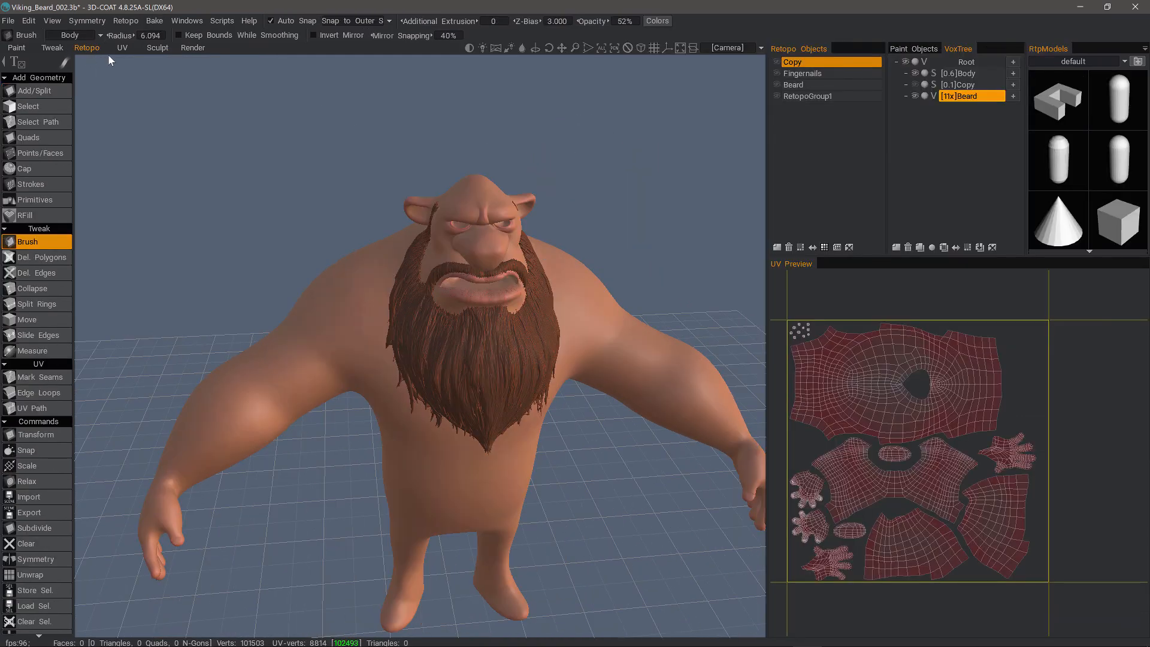
click(778, 87)
scroll(791, 135, up, 8)
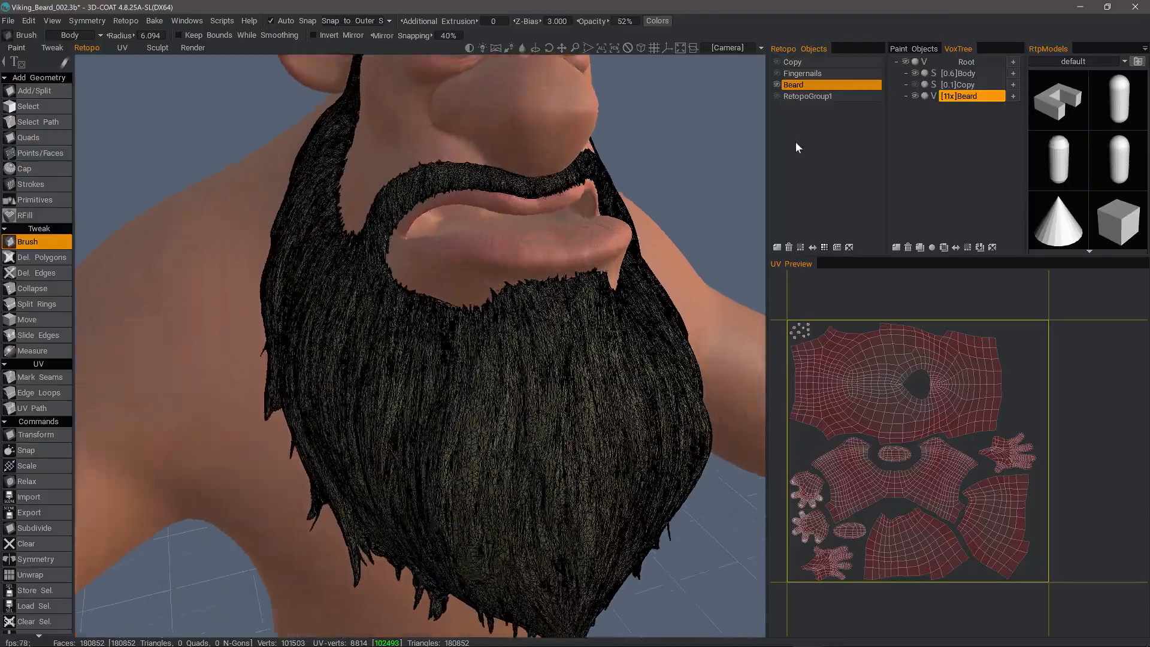
scroll(443, 421, down, 5)
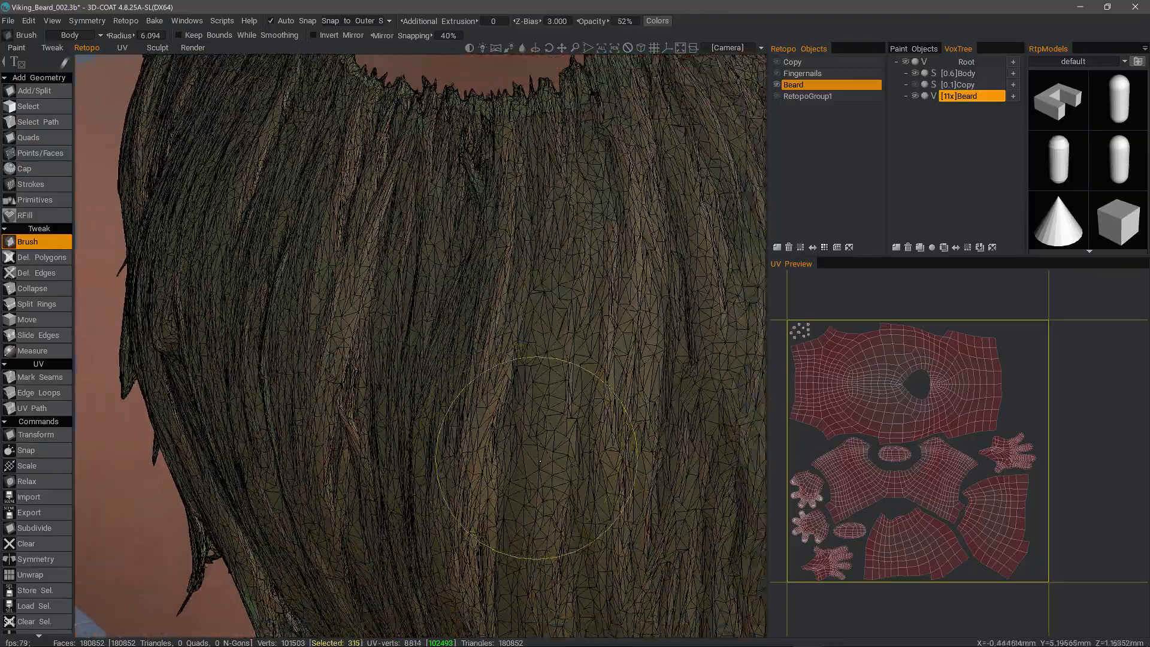
scroll(455, 425, down, 6)
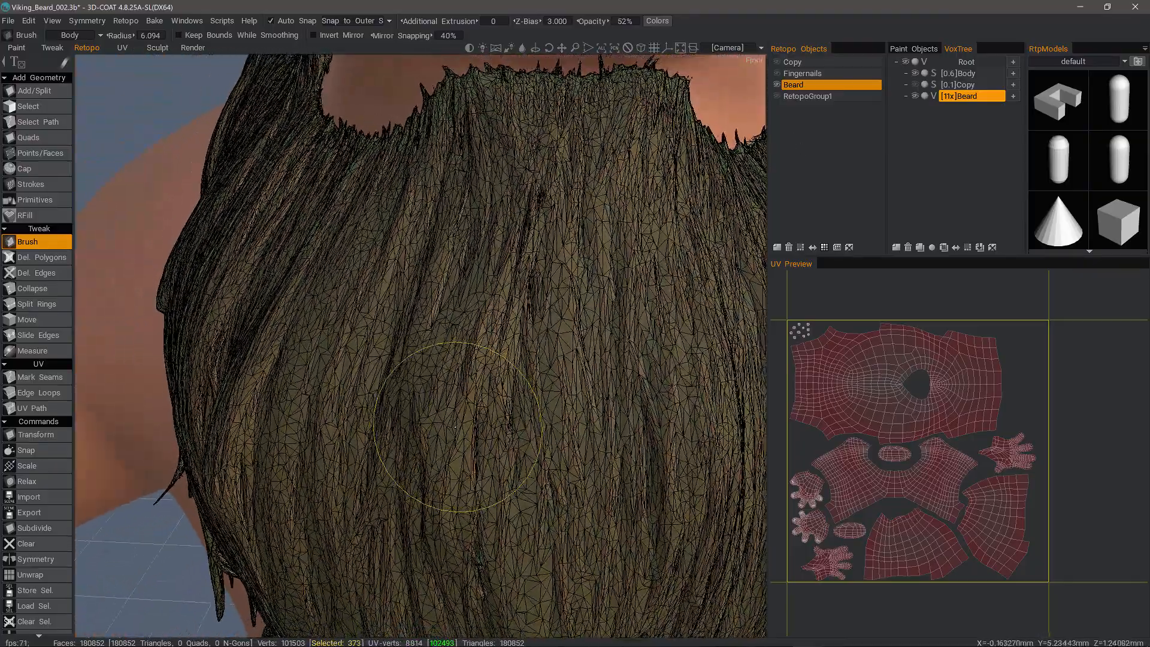
scroll(467, 413, down, 5)
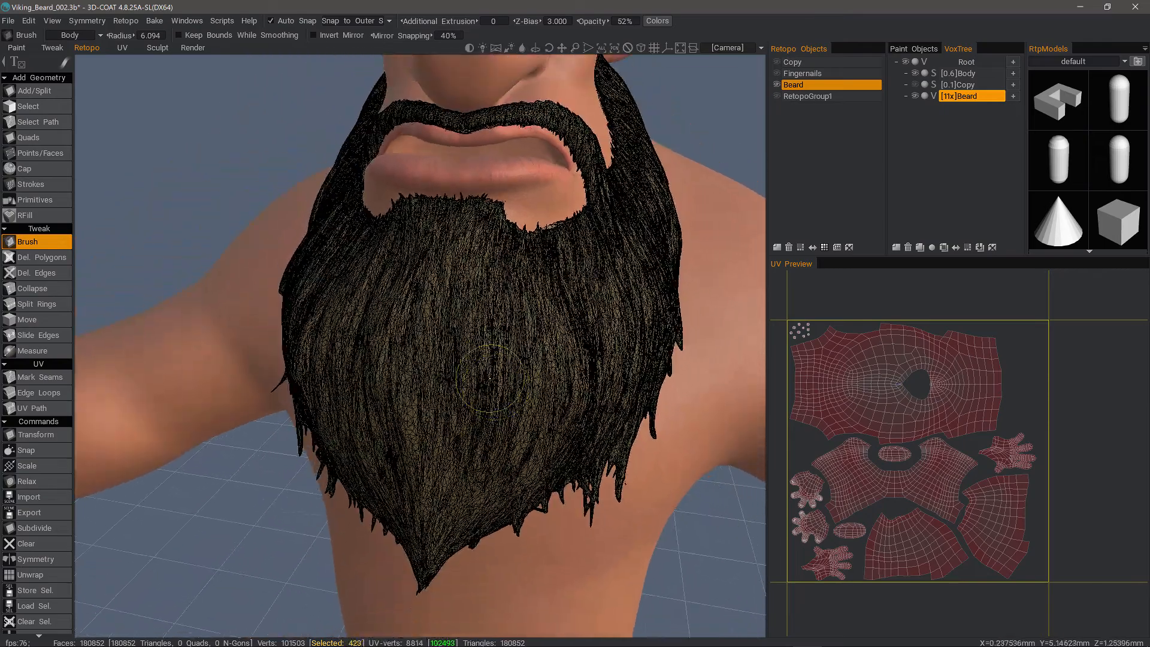
Switch to the Sculpt room and inspect the sculpted beard from the front and both sides
click(160, 47)
mouse_move(599, 359)
alt+mouse_down()
mouse_move(602, 395)
mouse_move(677, 403)
mouse_move(636, 454)
mouse_move(490, 418)
mouse_move(533, 477)
mouse_move(681, 539)
mouse_move(397, 371)
mouse_move(487, 367)
mouse_move(502, 329)
mouse_move(600, 334)
alt+mouse_up()
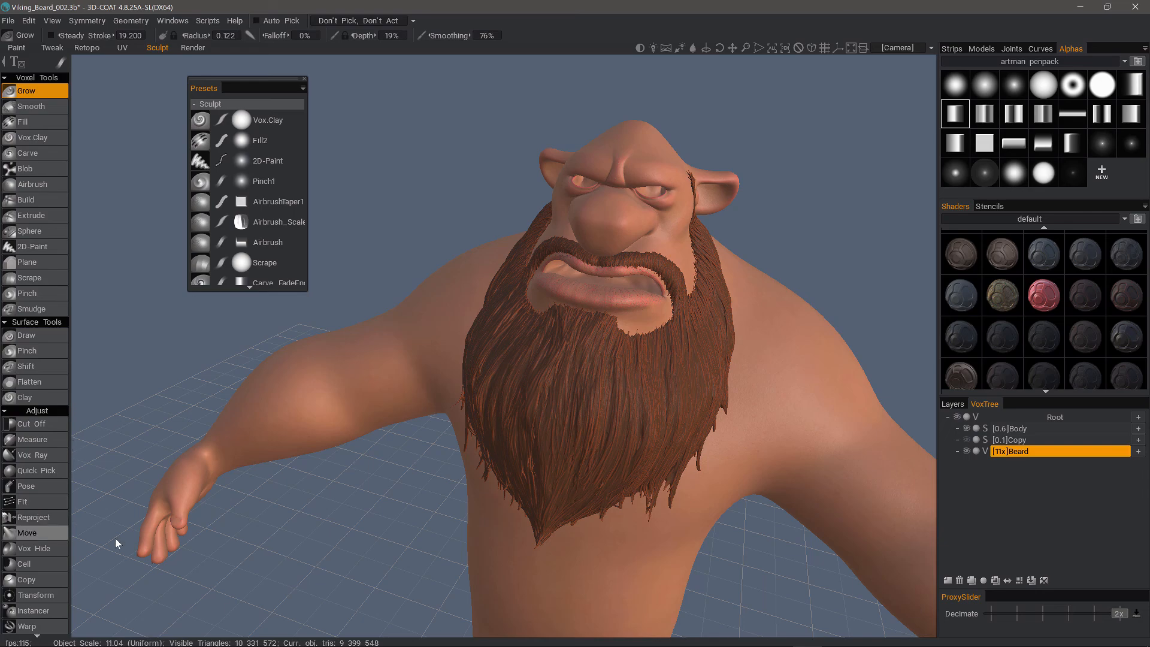
alt+drag(608, 424, 546, 398)
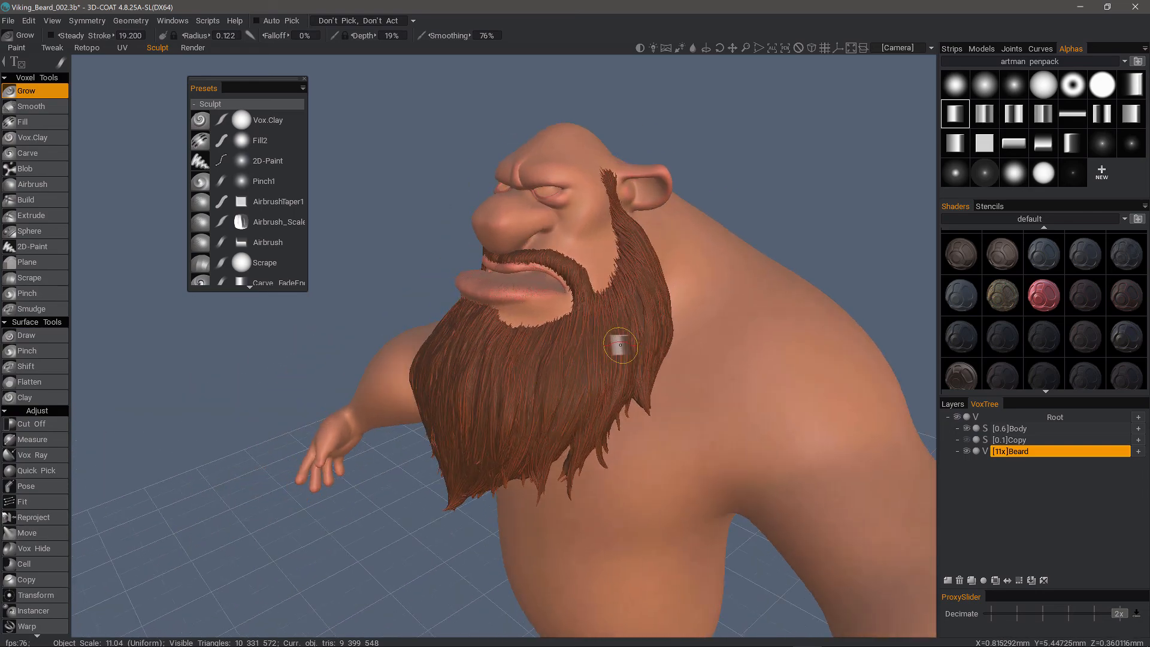
alt+drag(533, 439, 640, 327)
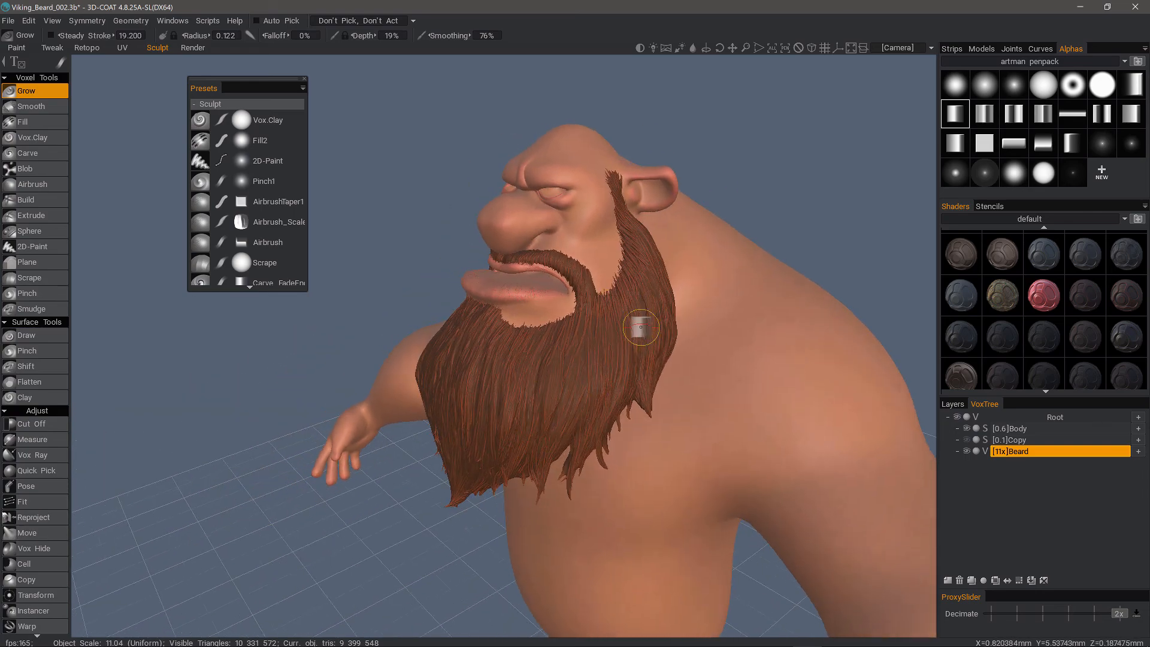
alt+drag(574, 427, 874, 455)
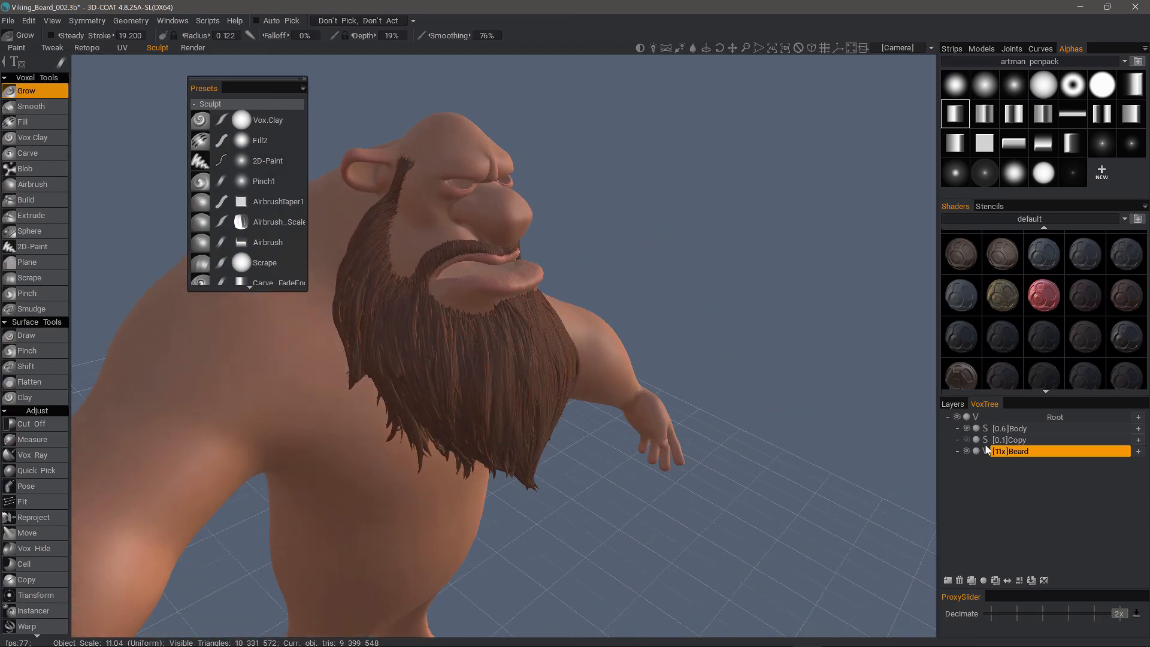
Review the Beard volume's commands for creating a retopo mesh by decimation, and view the beard and body from the front
right_click(1010, 452)
mouse_move(1012, 456)
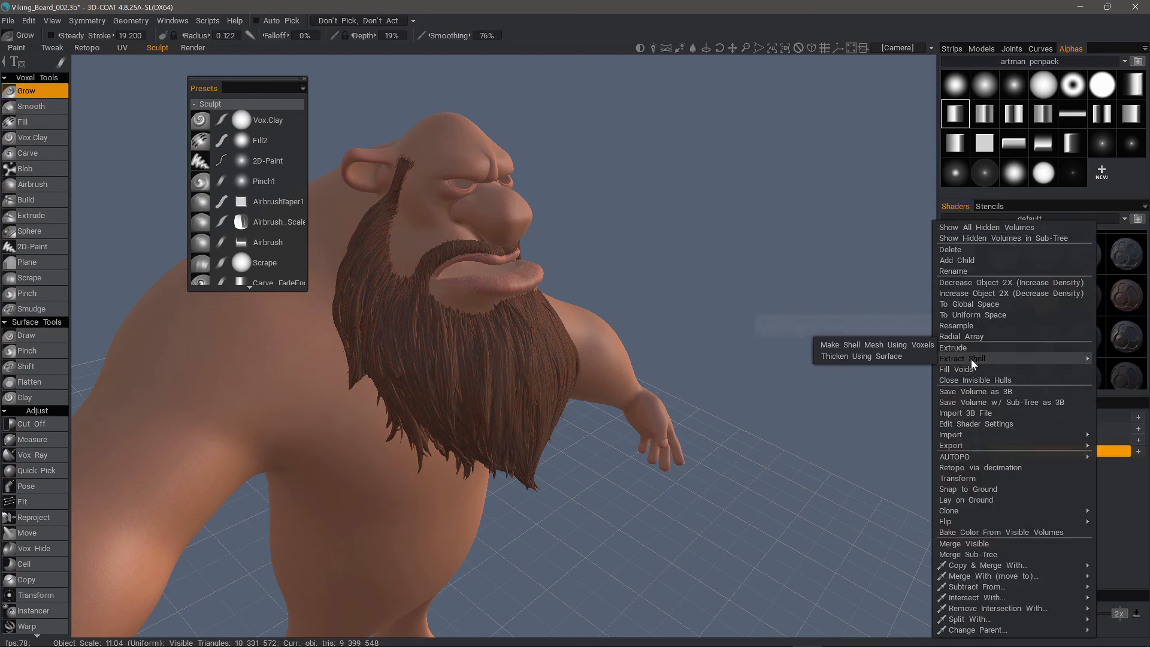
scroll(808, 441, down, 1)
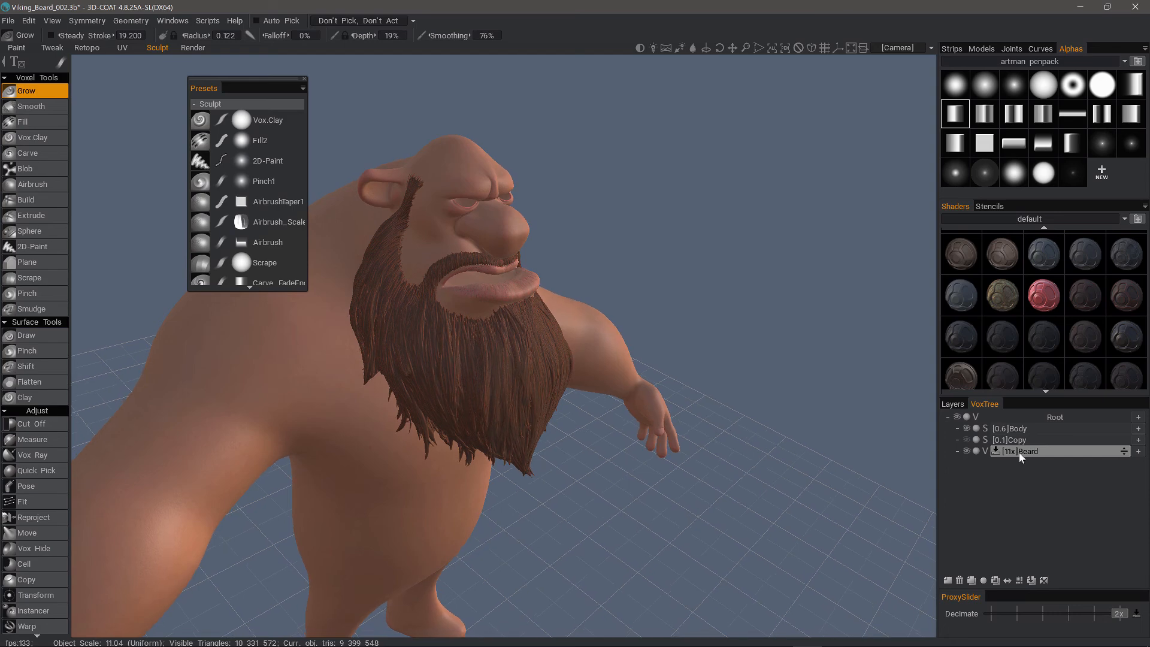
alt+drag(365, 353, 480, 326)
alt+drag(508, 437, 539, 356)
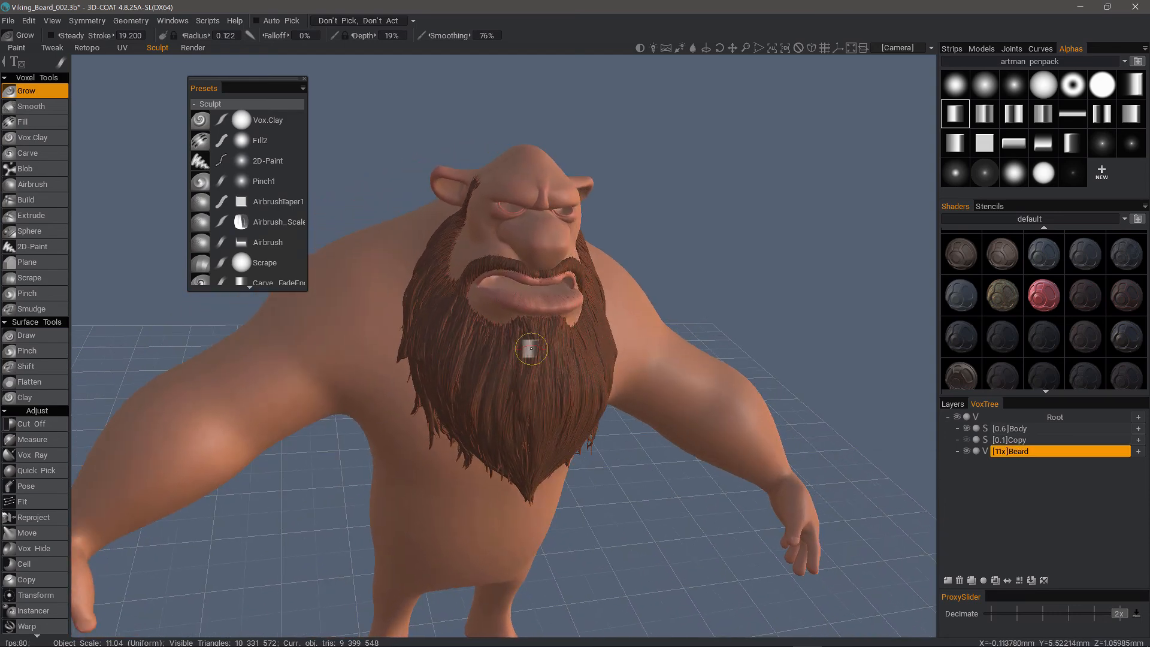
alt+drag(522, 435, 509, 400)
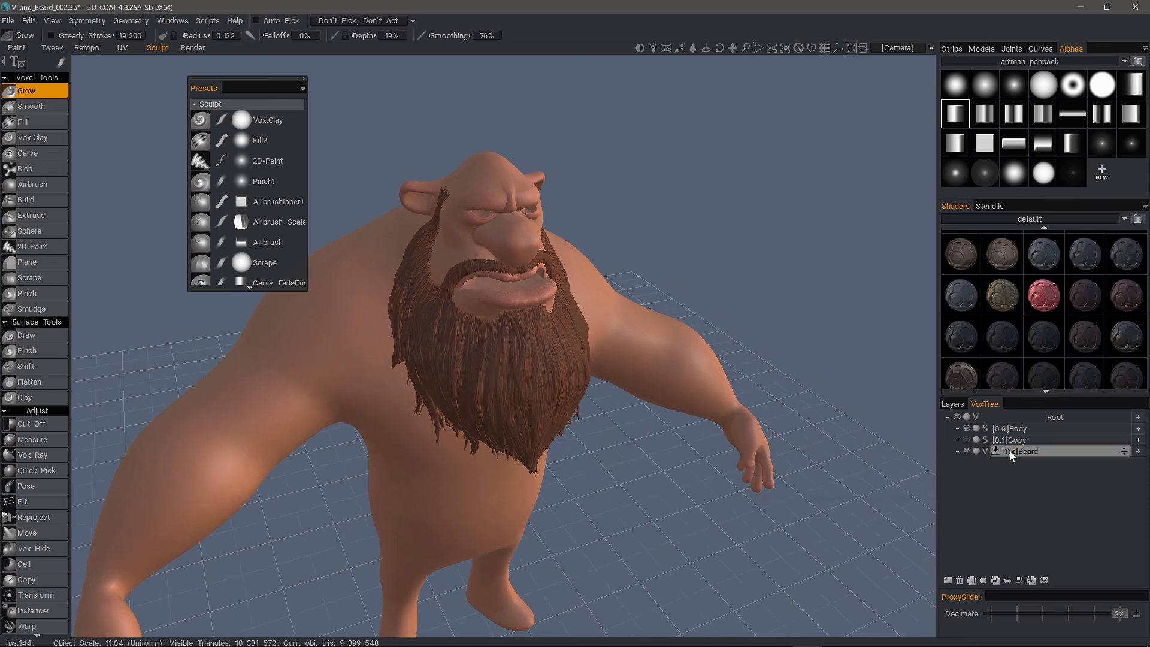
alt+drag(791, 433, 535, 529)
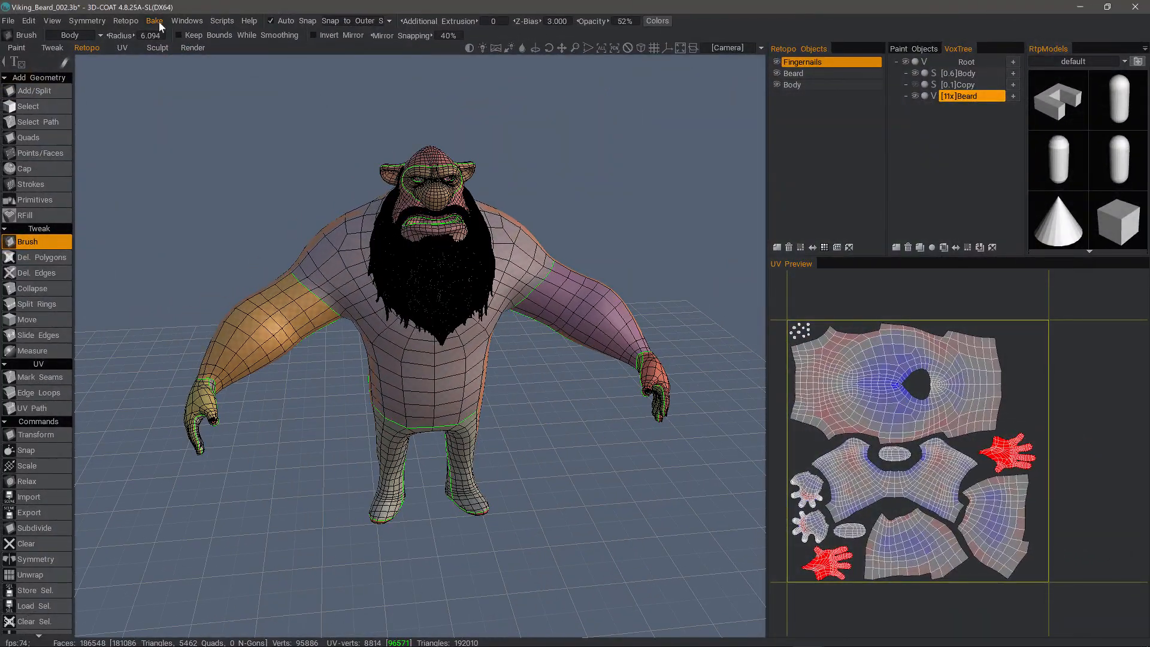
Review the baking commands in the Retopo room and compare the Fingernails, Beard and Body retopo groups with the sculpt volumes
click(154, 21)
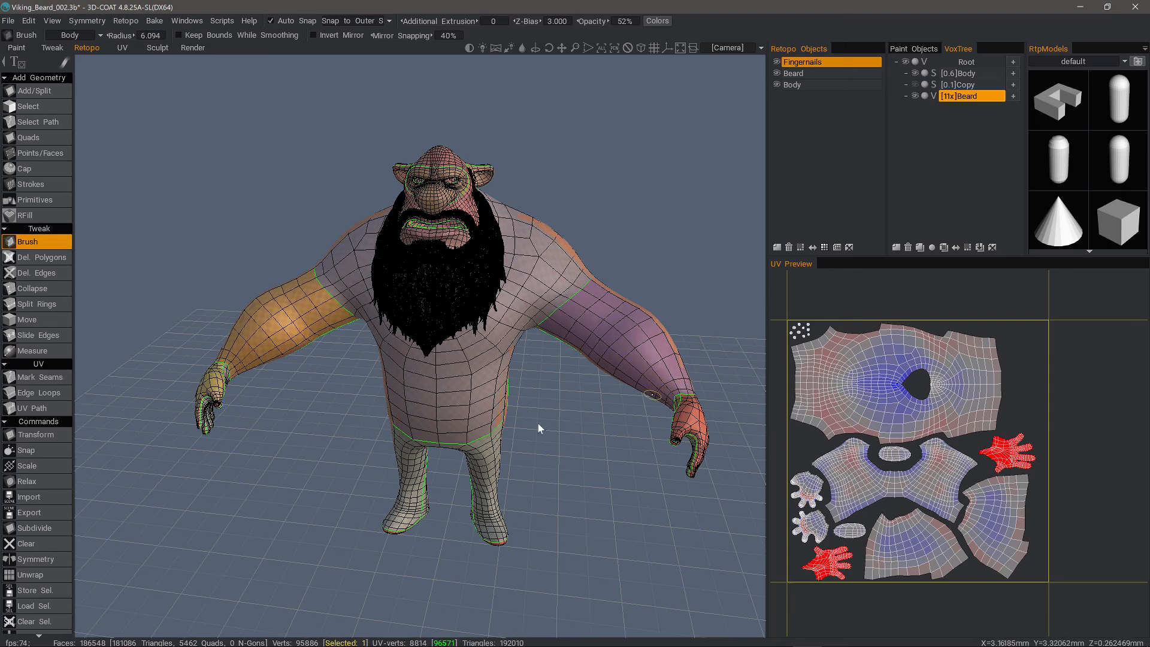
drag(537, 429, 560, 428)
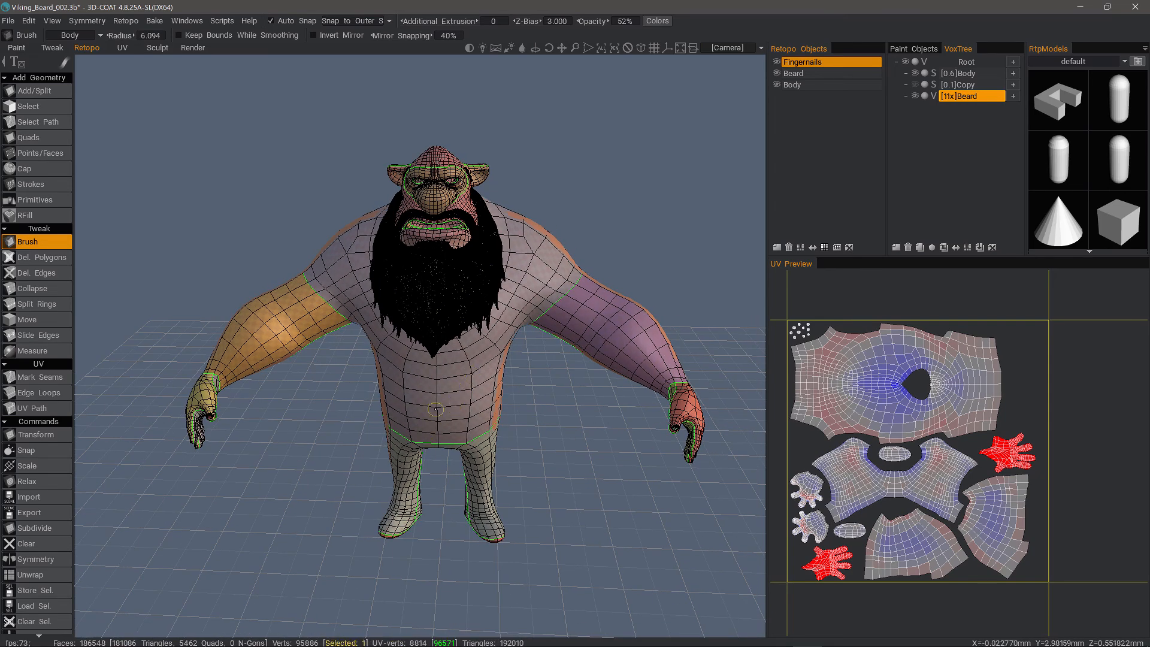
alt+drag(418, 430, 323, 426)
click(152, 20)
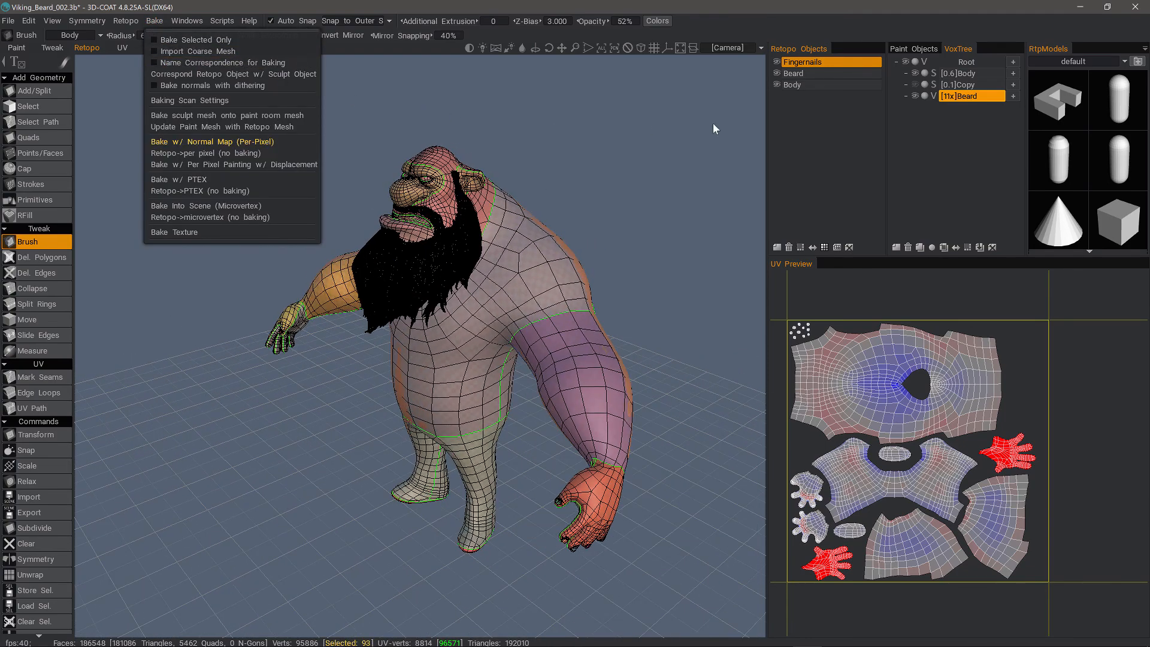
click(966, 94)
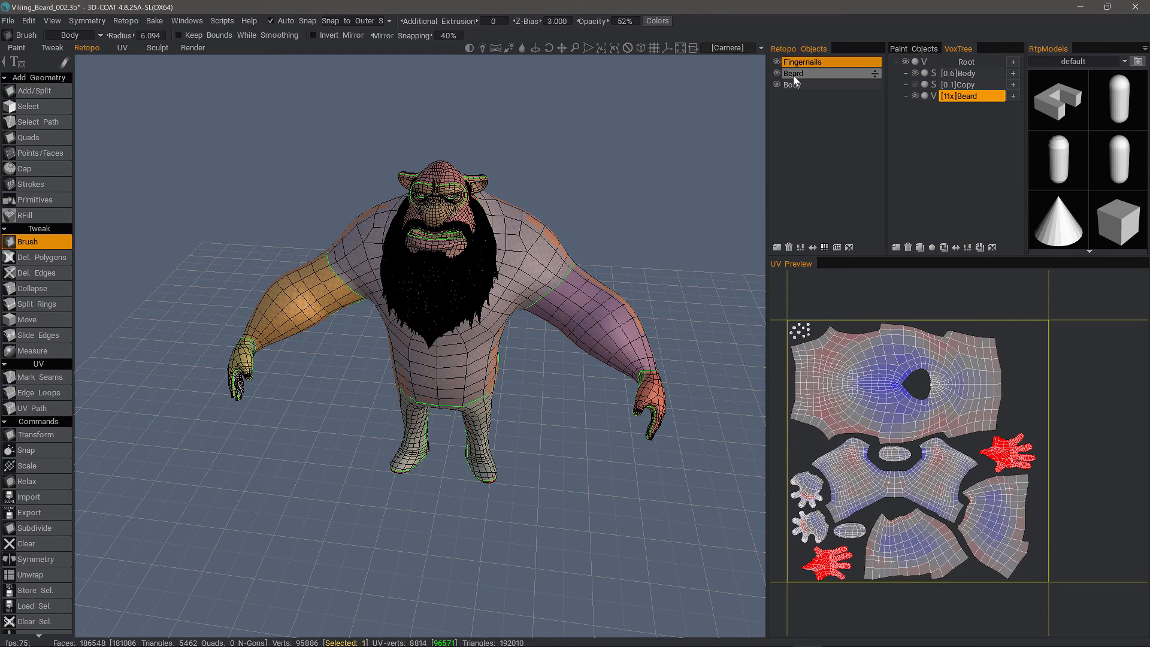
click(973, 97)
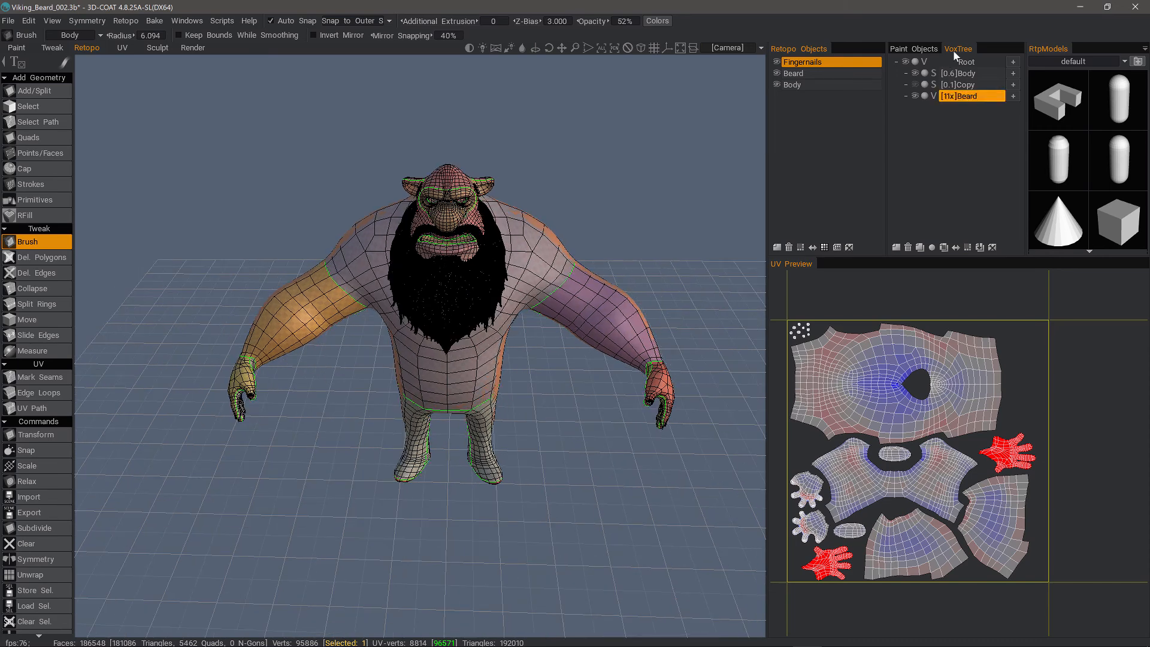
click(153, 20)
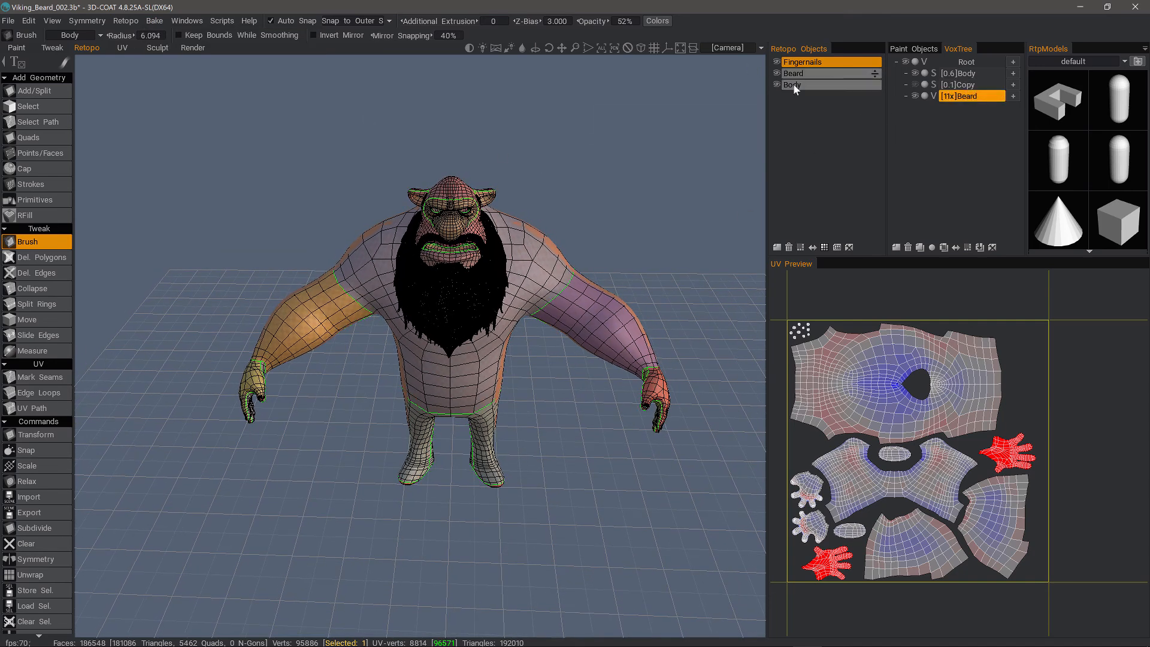
Delete the Copy volume and make the Beard retopo group active
click(917, 86)
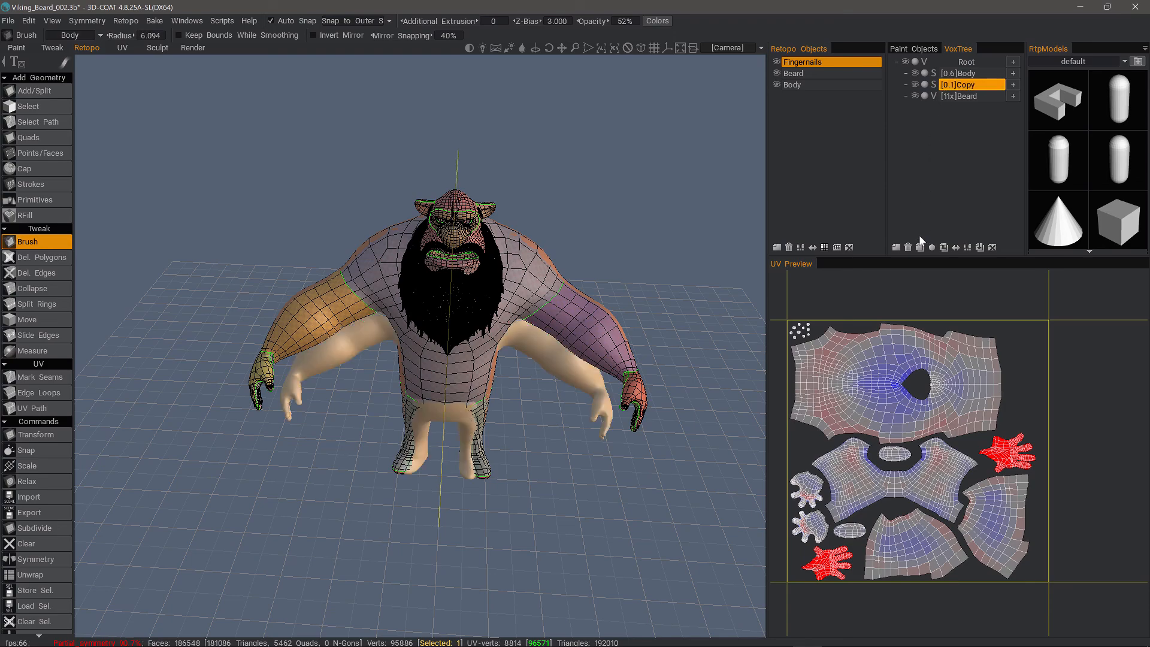
click(908, 247)
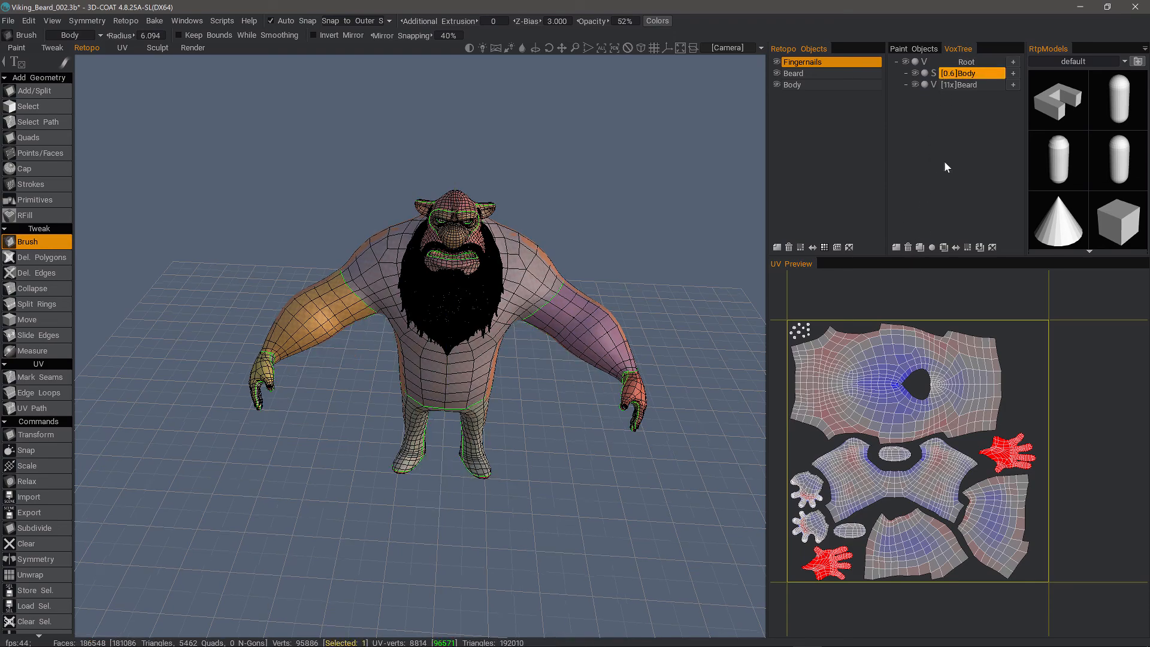
click(793, 74)
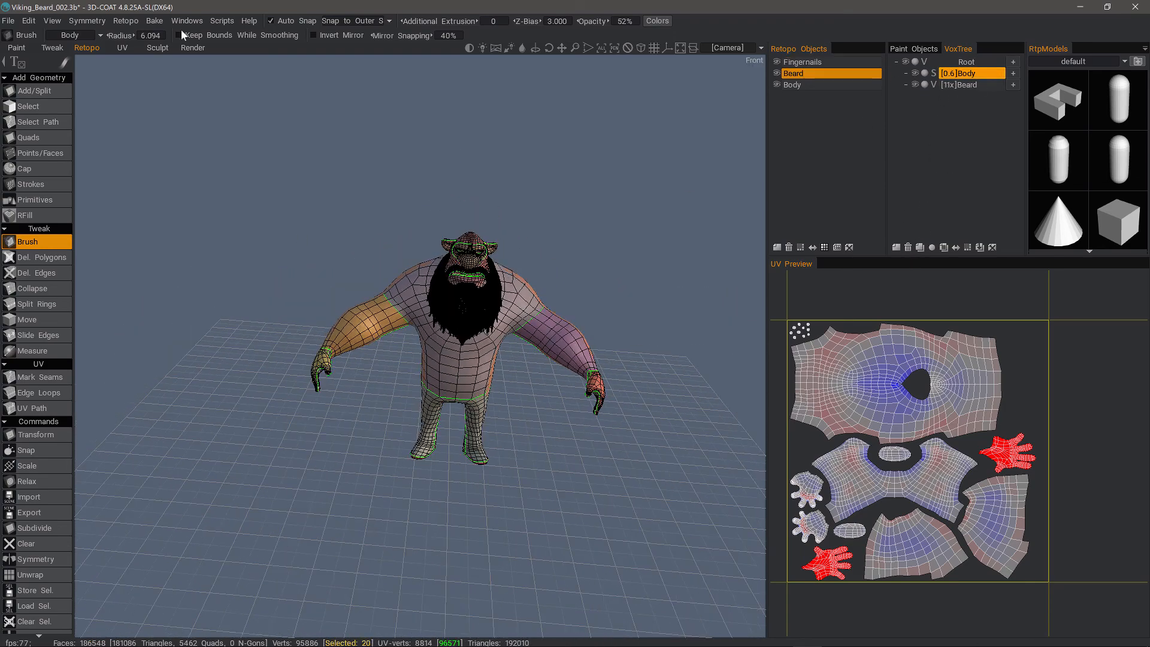
Preview the inner and outer scan shells in the baking scan settings, and close the settings without applying anything
click(155, 20)
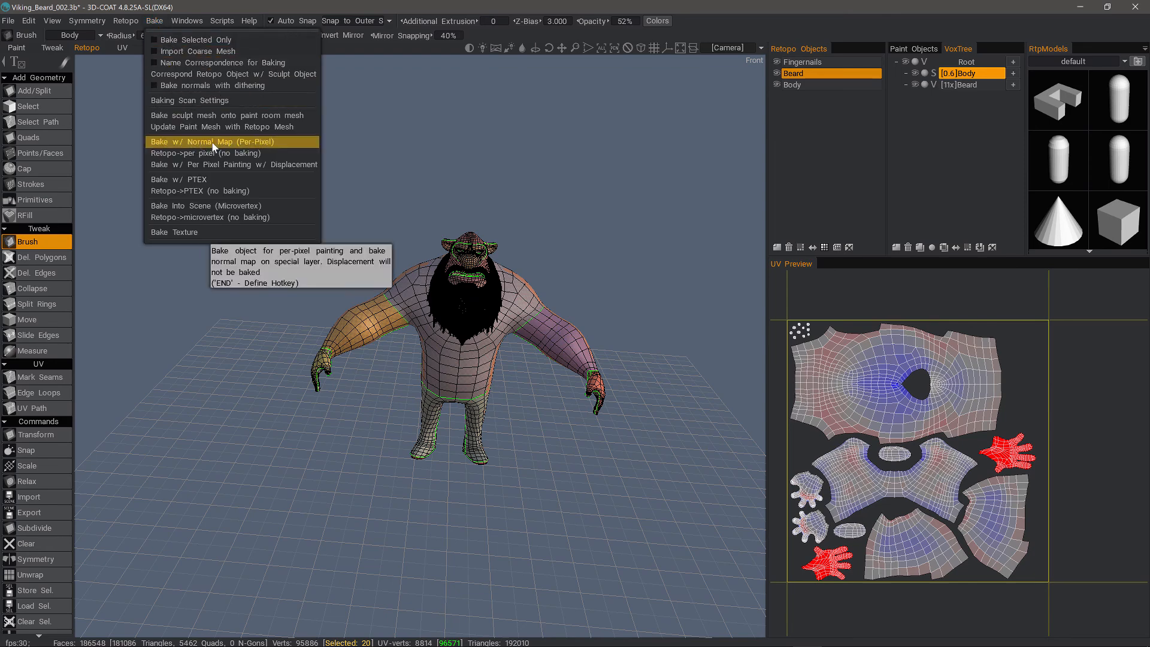
click(206, 101)
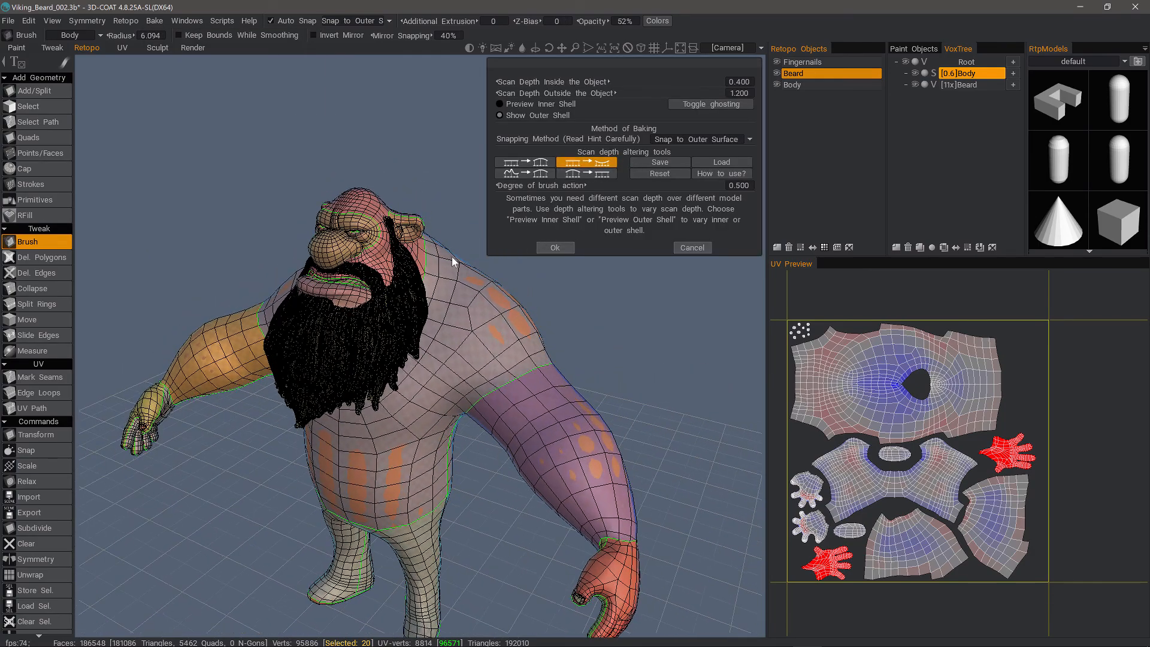
click(499, 103)
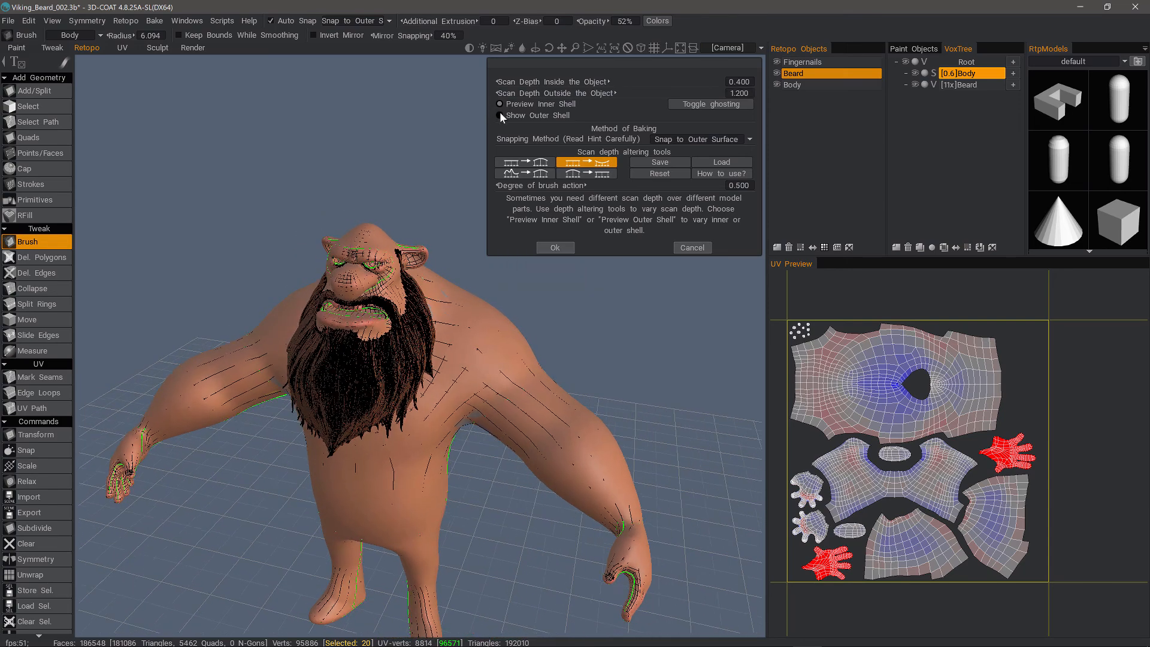
click(500, 115)
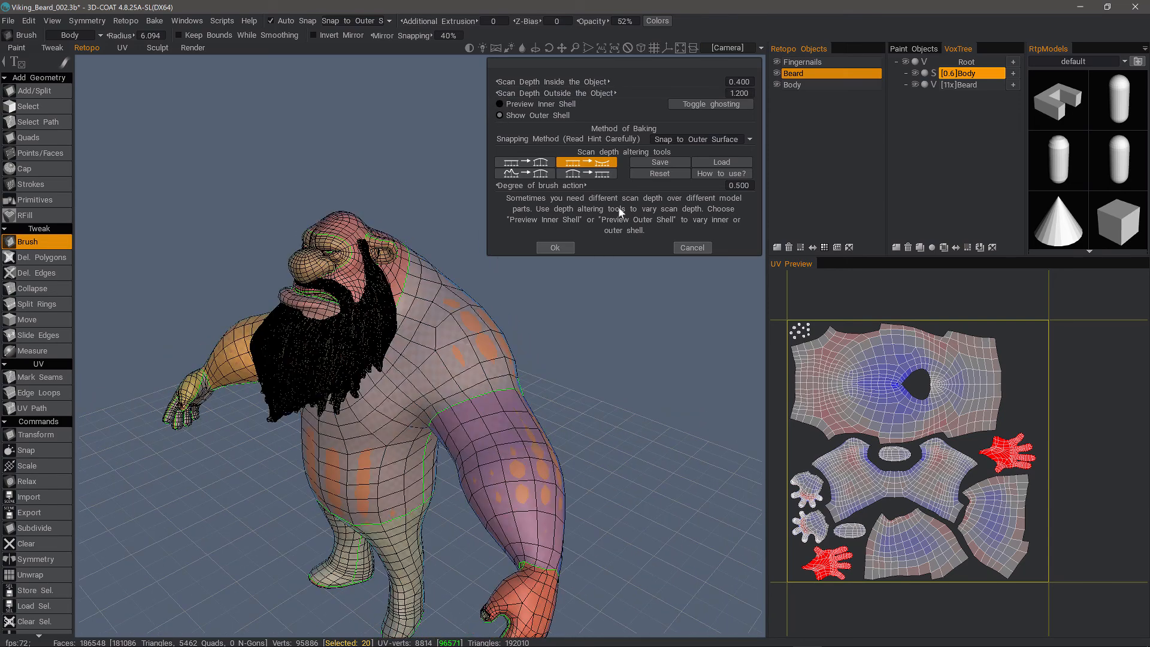
click(692, 247)
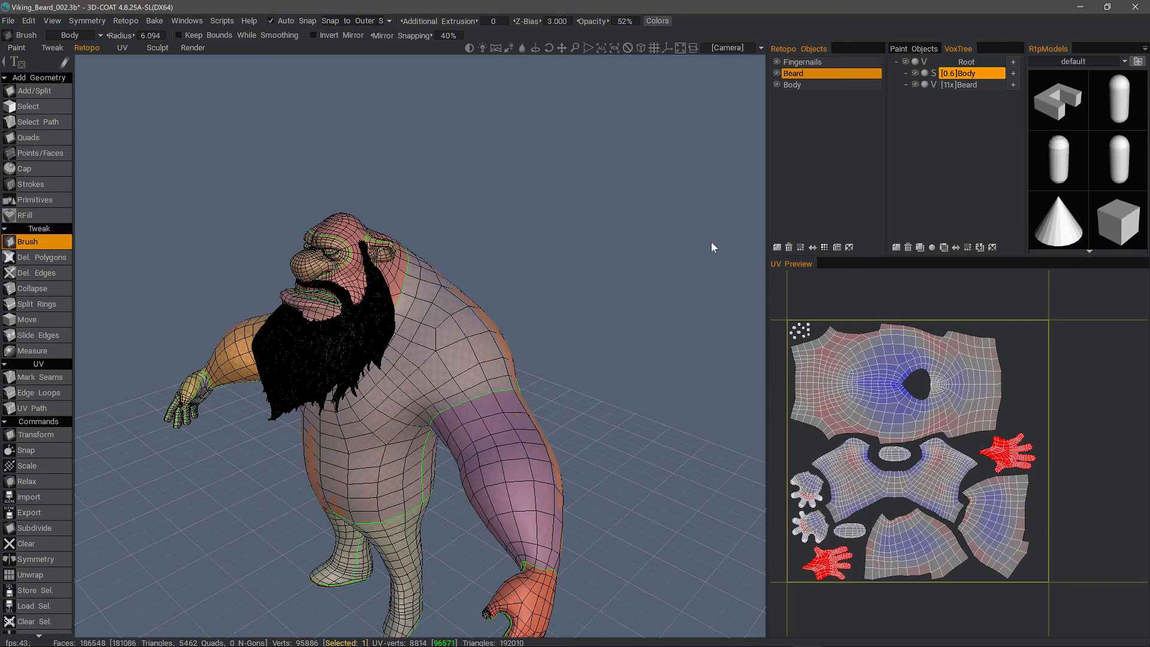
Hide the Beard retopo group and Beard volume, and open the baking scan settings with the Body retopo group active
click(776, 73)
click(827, 85)
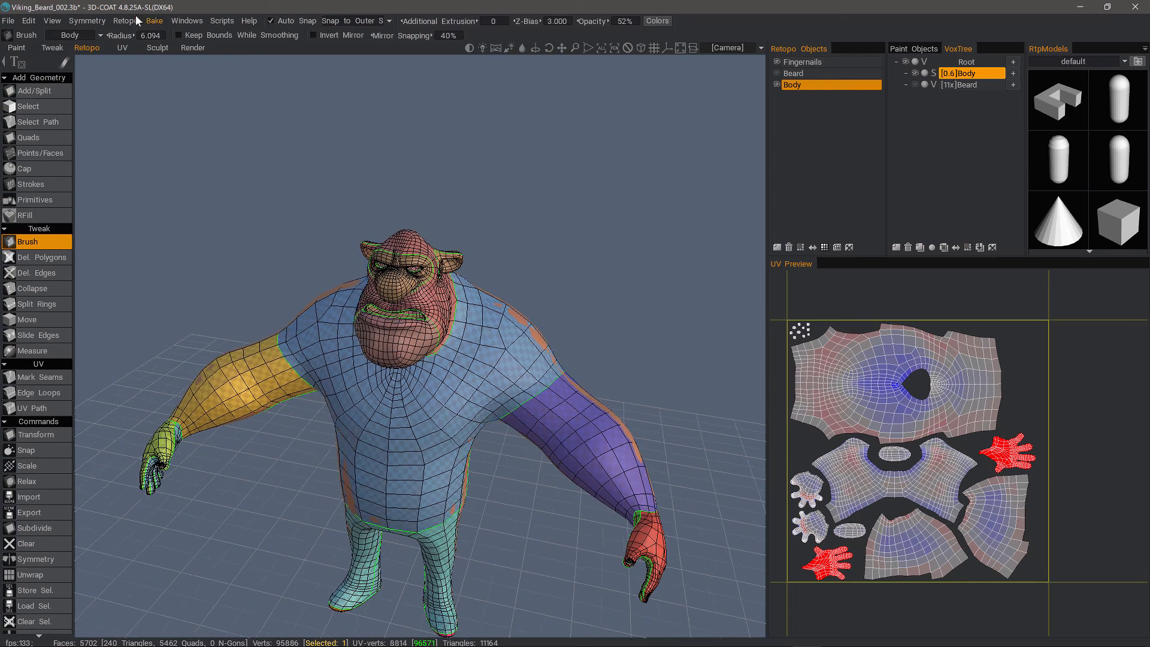
click(157, 22)
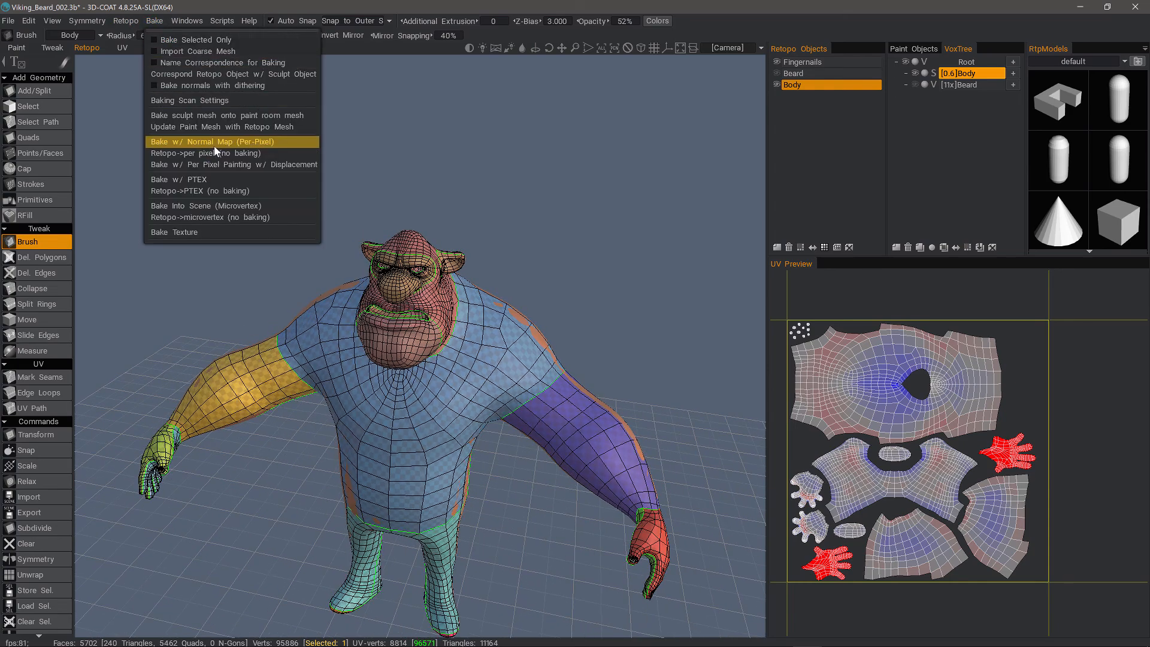
click(217, 102)
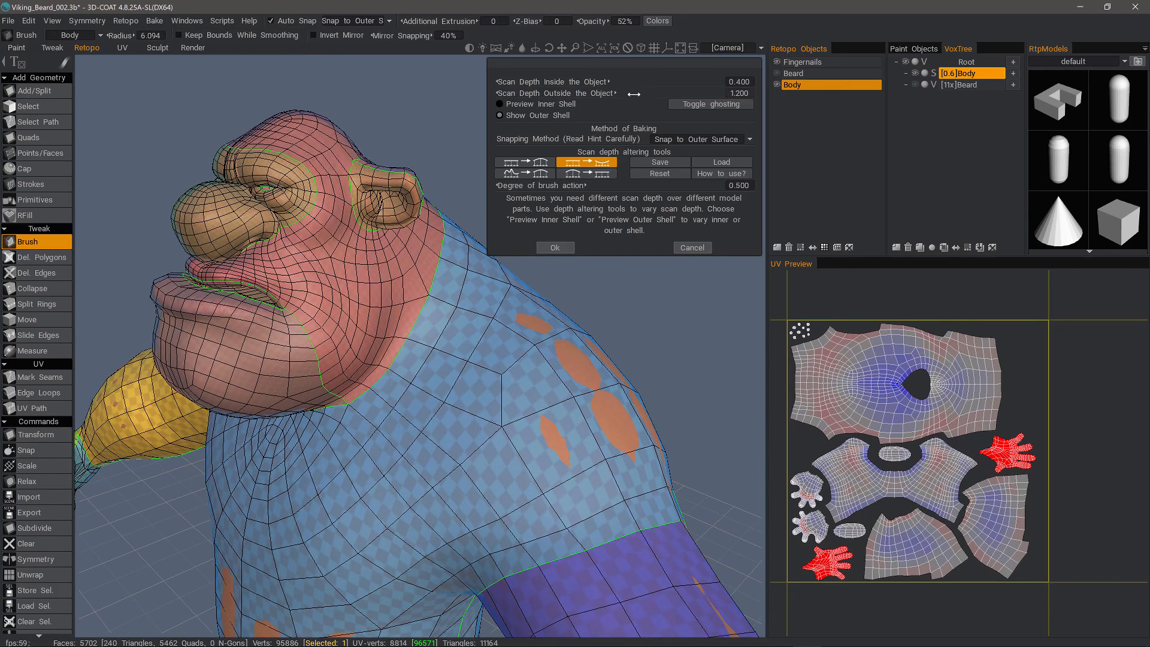
Set the scan depth outside the object to 1.553, checking how the outer shell covers the body's shoulder, arms and belly
drag(633, 94, 642, 91)
alt+drag(602, 312, 554, 323)
mouse_move(557, 416)
alt+mouse_down()
mouse_move(524, 350)
mouse_move(509, 353)
mouse_move(561, 429)
alt+mouse_up()
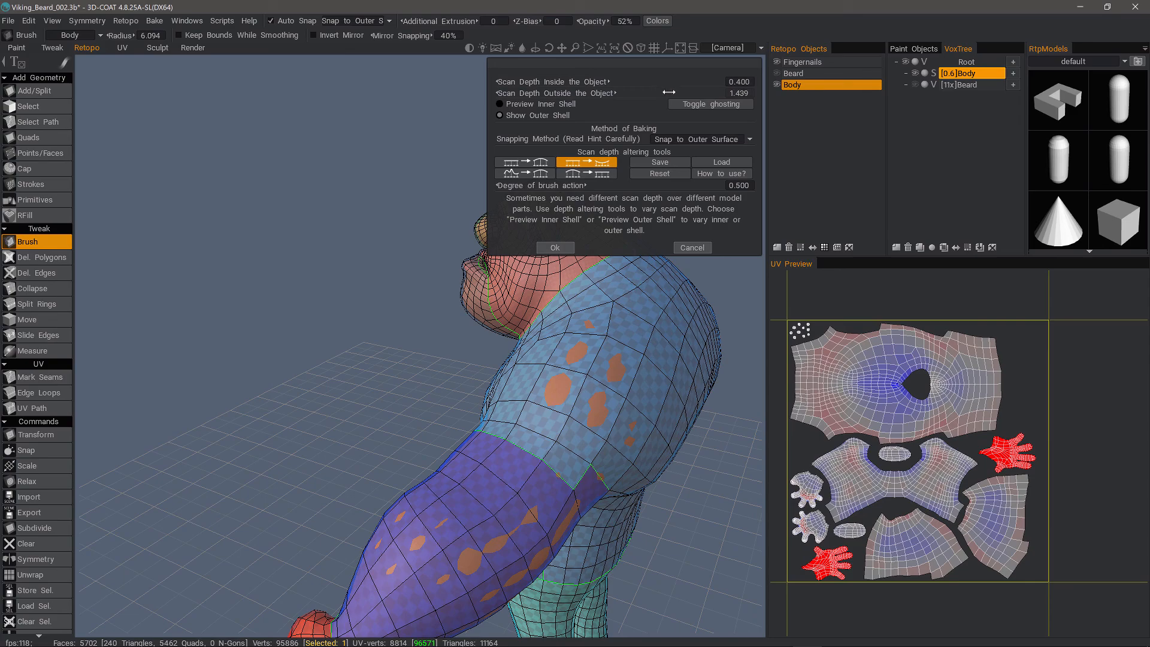
drag(668, 92, 692, 92)
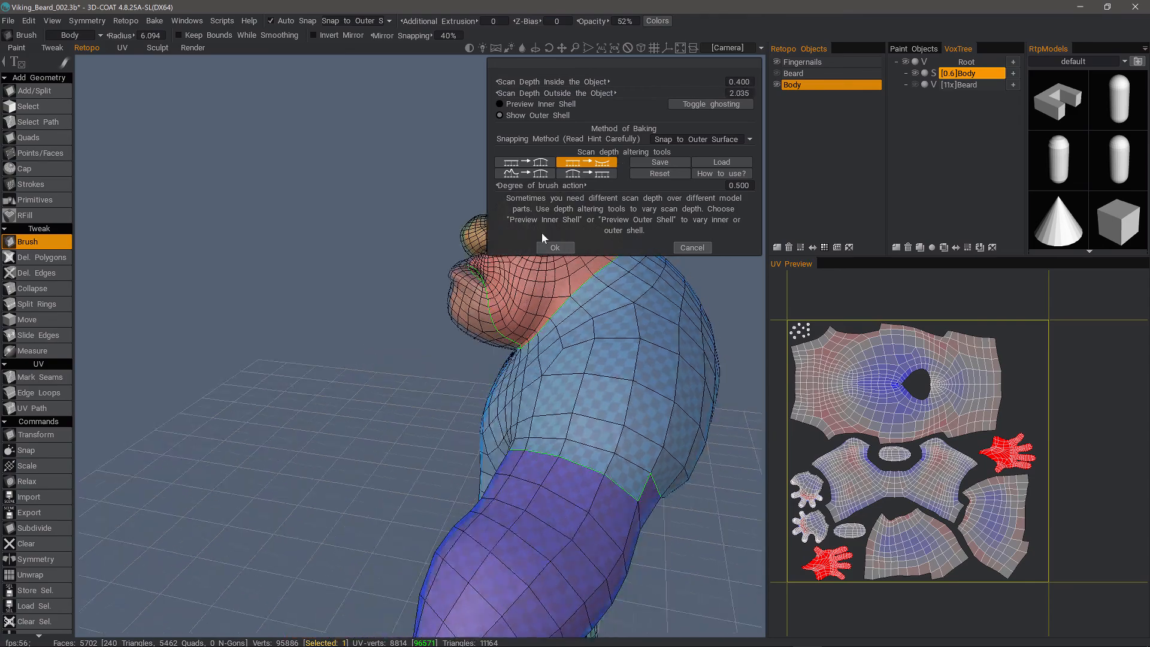
scroll(500, 336, down, 3)
alt+drag(461, 336, 526, 326)
alt+drag(473, 455, 477, 335)
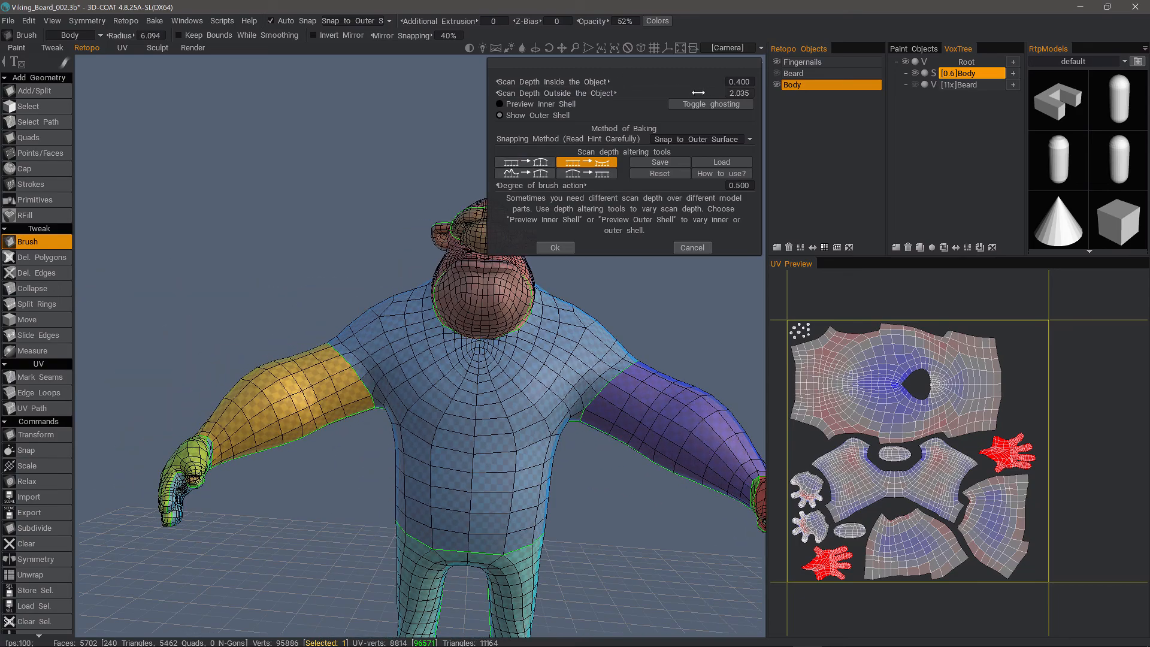
drag(699, 93, 676, 92)
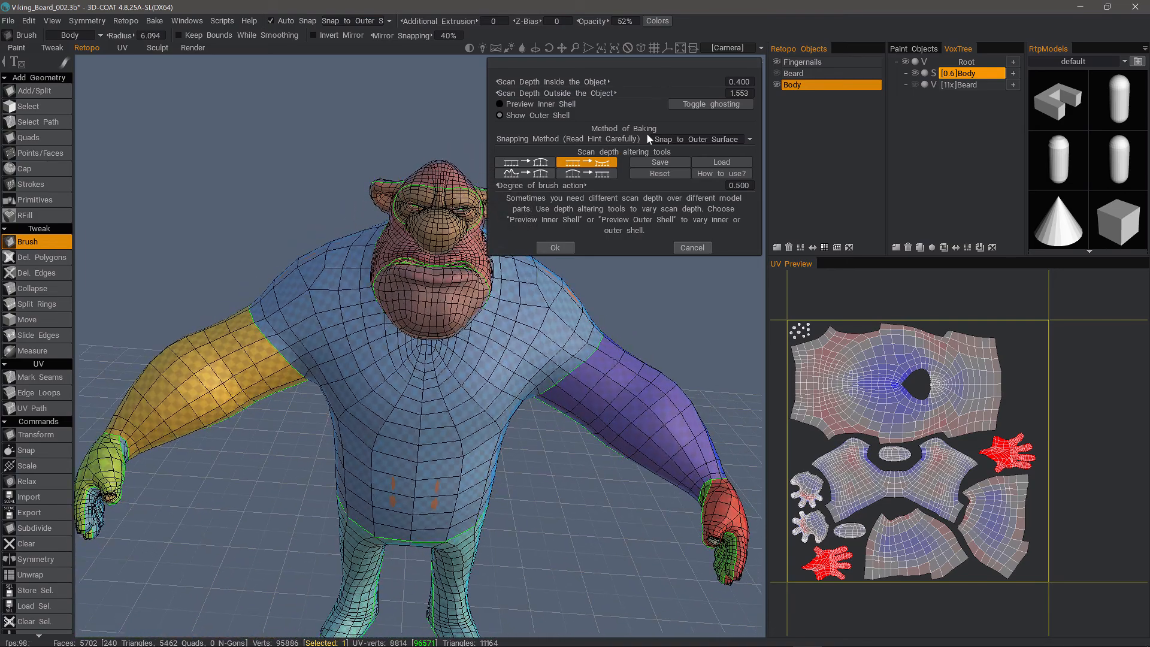
Push the outer scan shell outward with the scan depth brush at radius 14.126 over the shoulder and arm areas where the sculpt pokes through
click(573, 169)
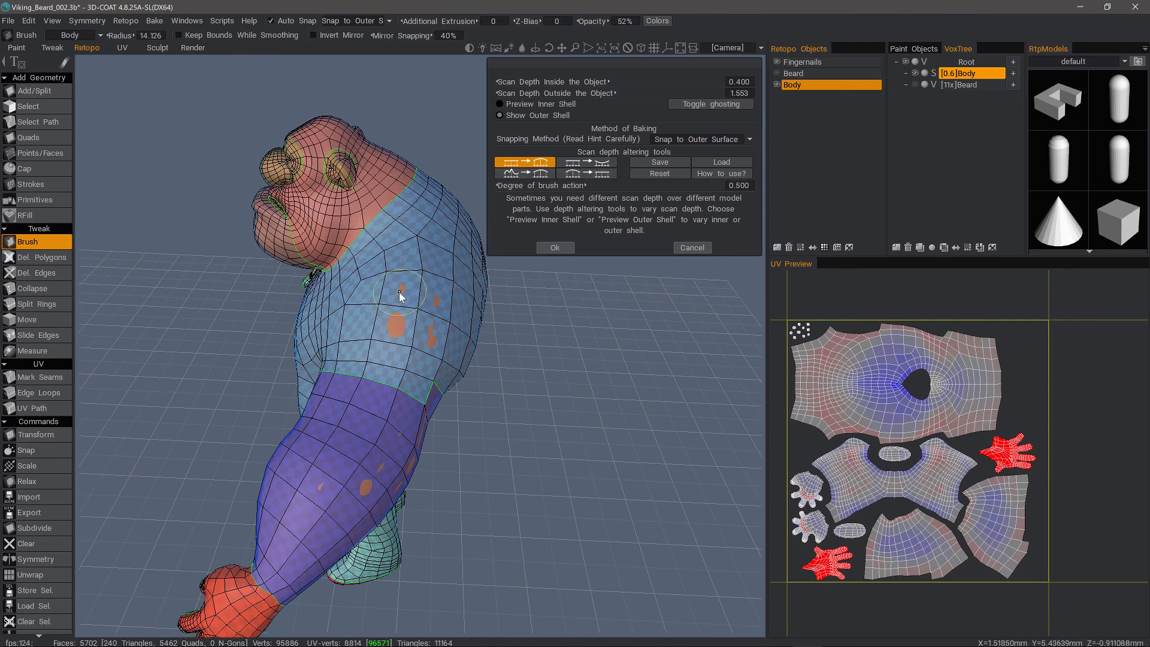
mouse_move(401, 291)
mouse_down()
mouse_move(381, 329)
mouse_move(418, 351)
mouse_up()
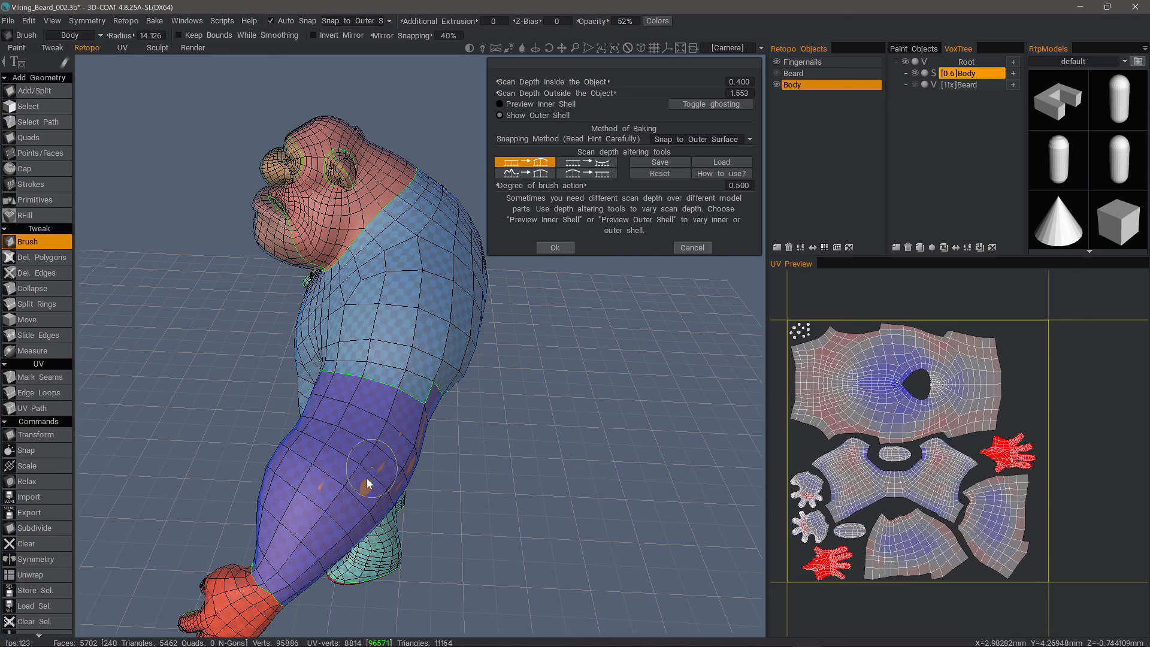
mouse_move(372, 467)
mouse_down()
mouse_move(382, 466)
mouse_move(364, 491)
mouse_move(332, 342)
mouse_move(405, 238)
mouse_move(593, 498)
mouse_move(457, 376)
mouse_move(461, 350)
mouse_up()
drag(488, 394, 497, 394)
mouse_move(436, 448)
mouse_down()
mouse_move(498, 415)
mouse_move(246, 394)
mouse_move(372, 422)
mouse_move(390, 185)
mouse_move(364, 370)
mouse_up()
drag(364, 370, 312, 356)
alt+drag(299, 353, 396, 324)
drag(267, 270, 258, 260)
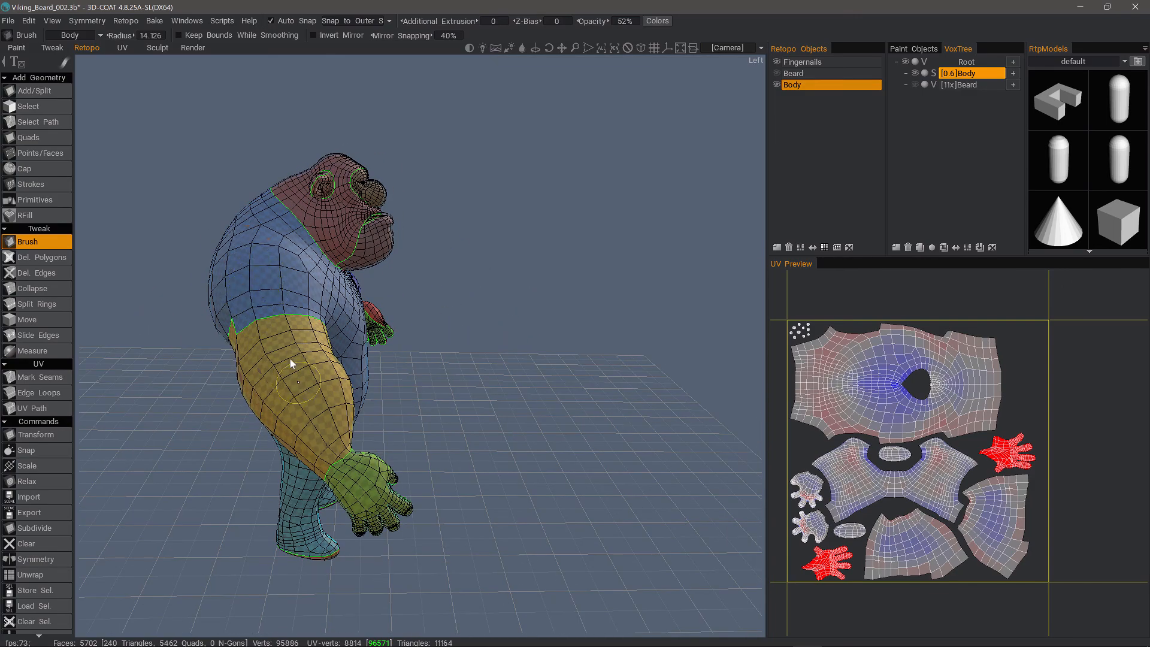
View the Body retopo mesh from several angles and review the baking commands again
alt+drag(279, 363, 269, 329)
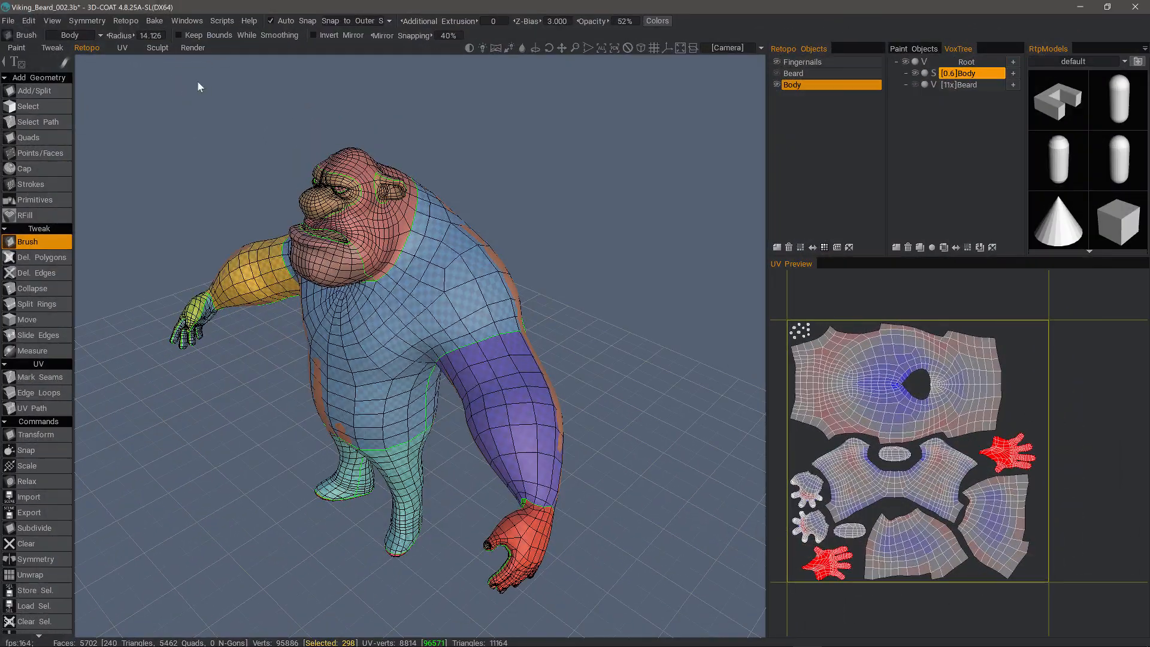
click(155, 21)
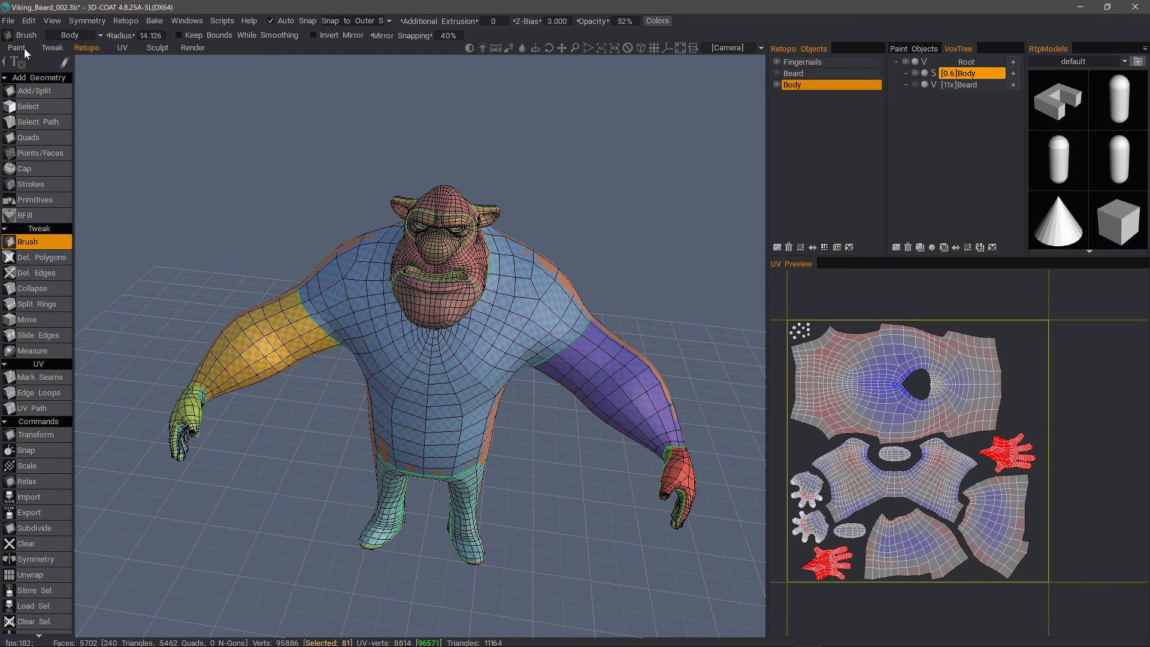
Switch to the Paint room and make the Body and Beard paint objects visible
click(22, 49)
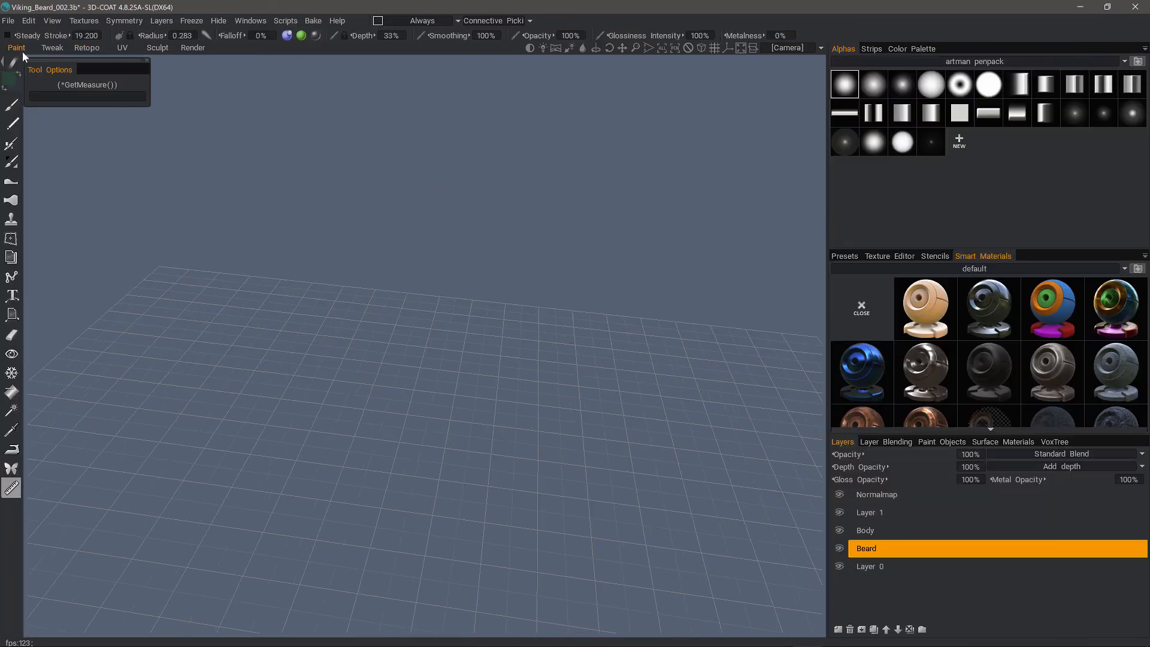
click(942, 442)
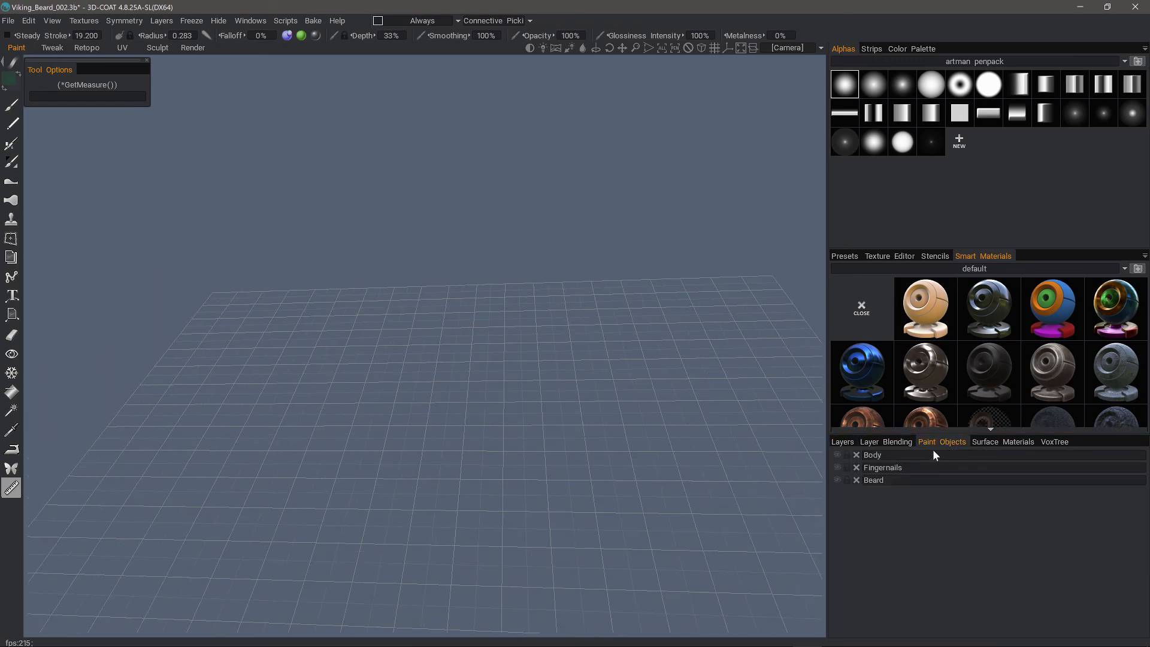
click(837, 455)
click(837, 480)
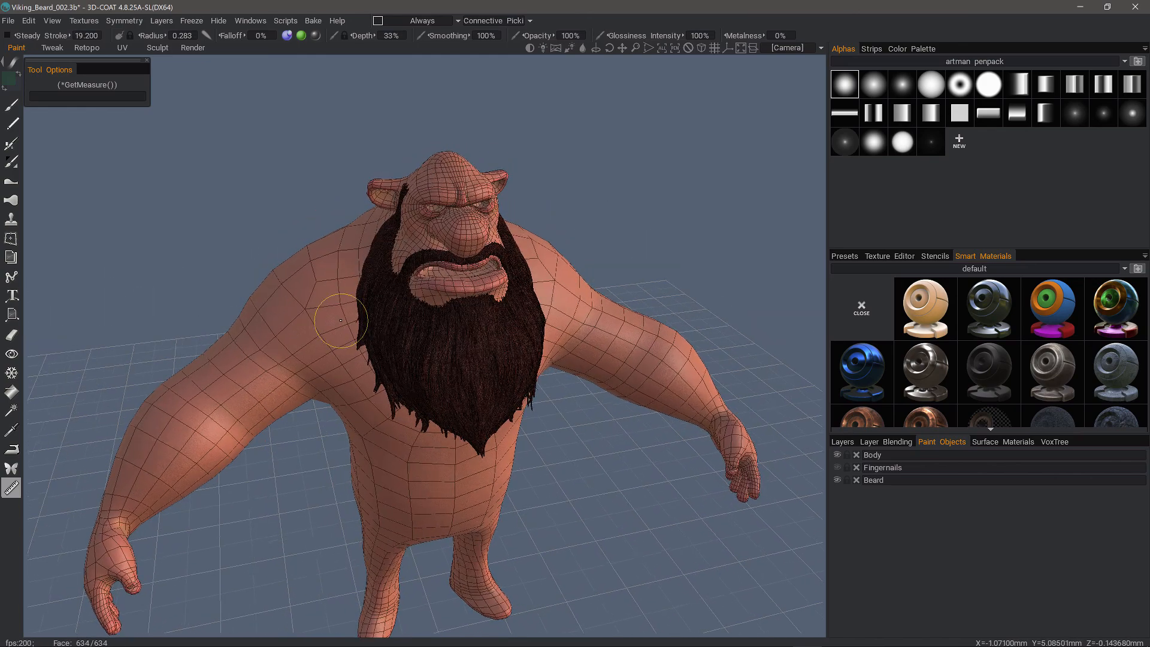
alt+drag(341, 320, 496, 394)
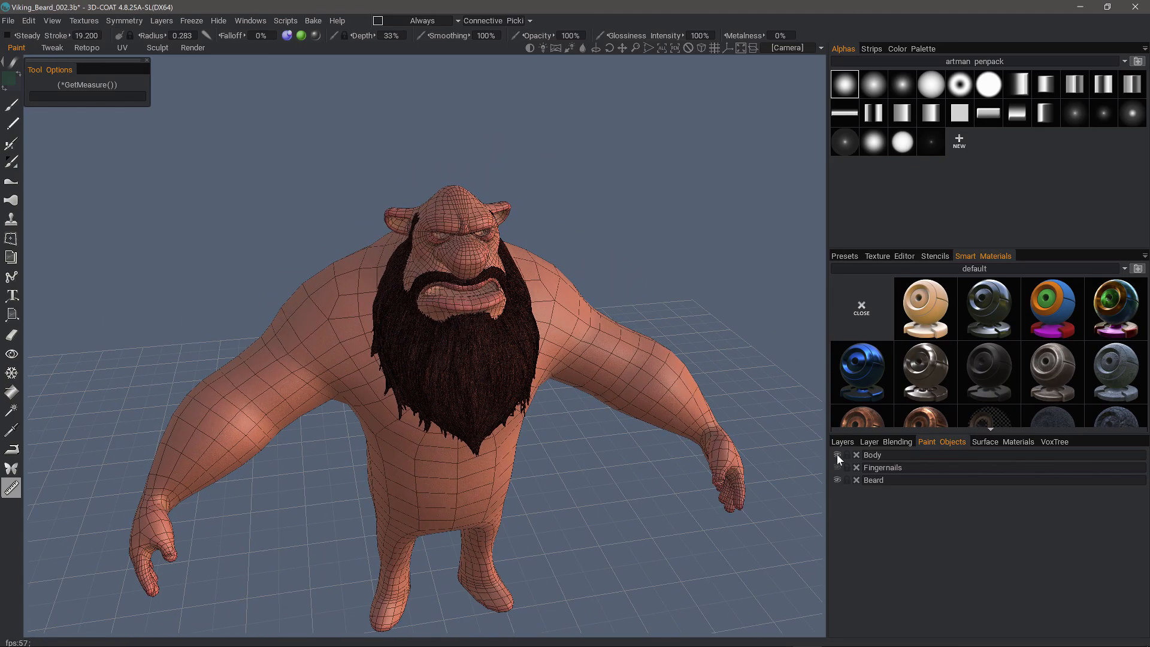
Isolate the Beard paint object, compare it with the sculpt by toggling the voxel display, and examine the beard from several angles
alt+drag(282, 130, 282, 130)
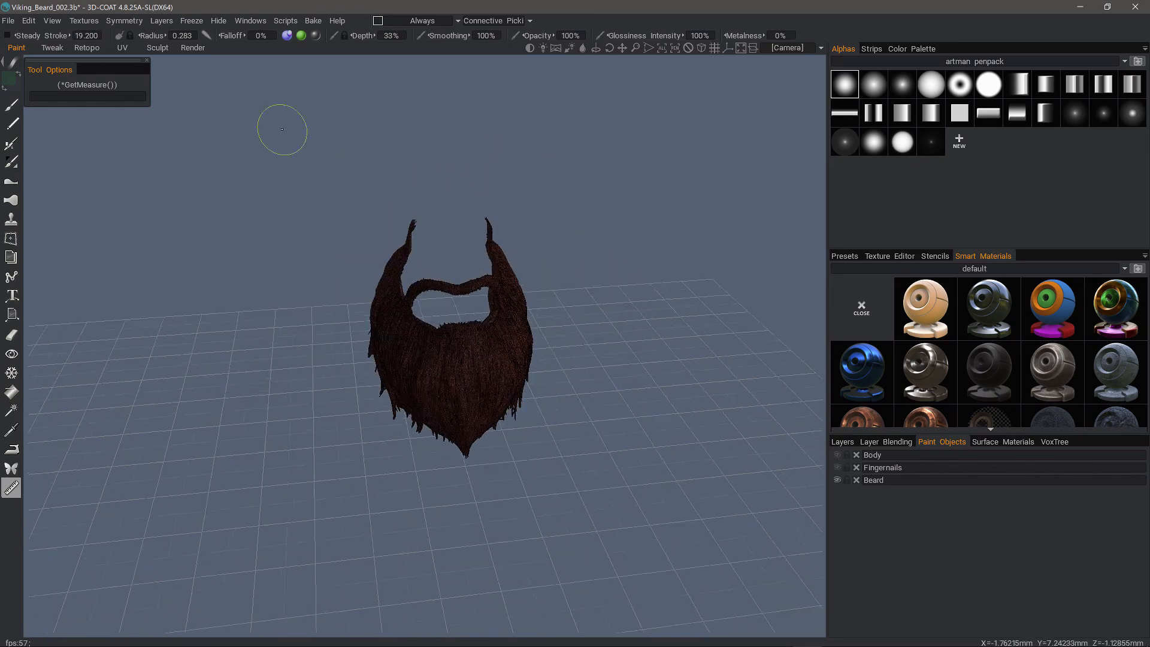
click(53, 21)
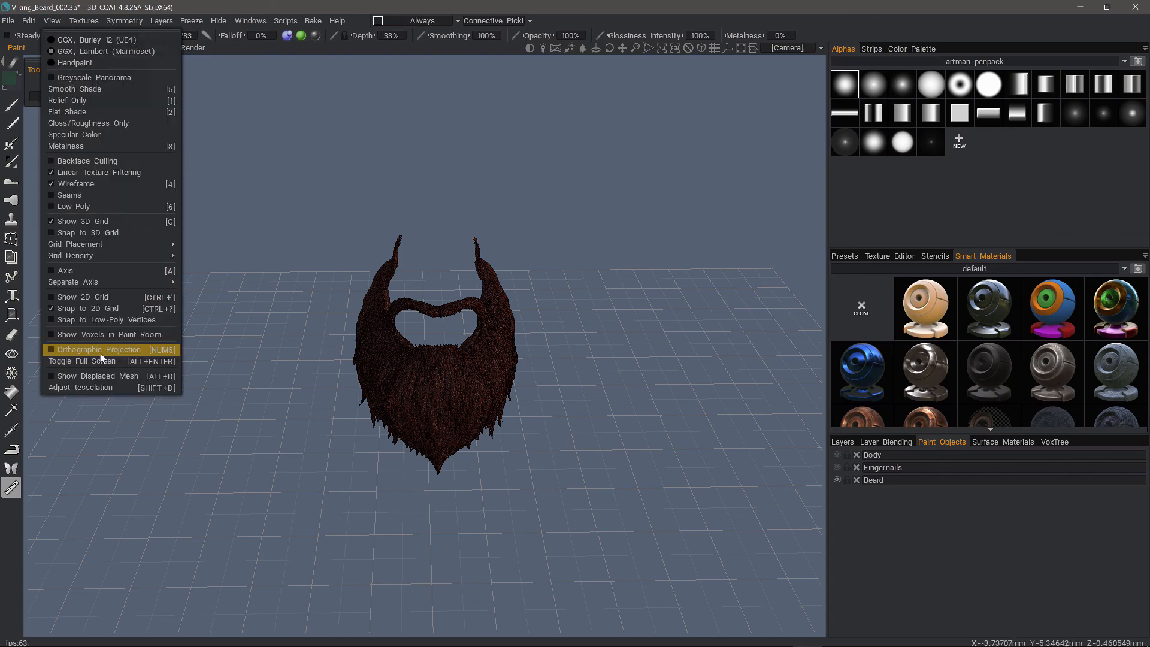
click(57, 337)
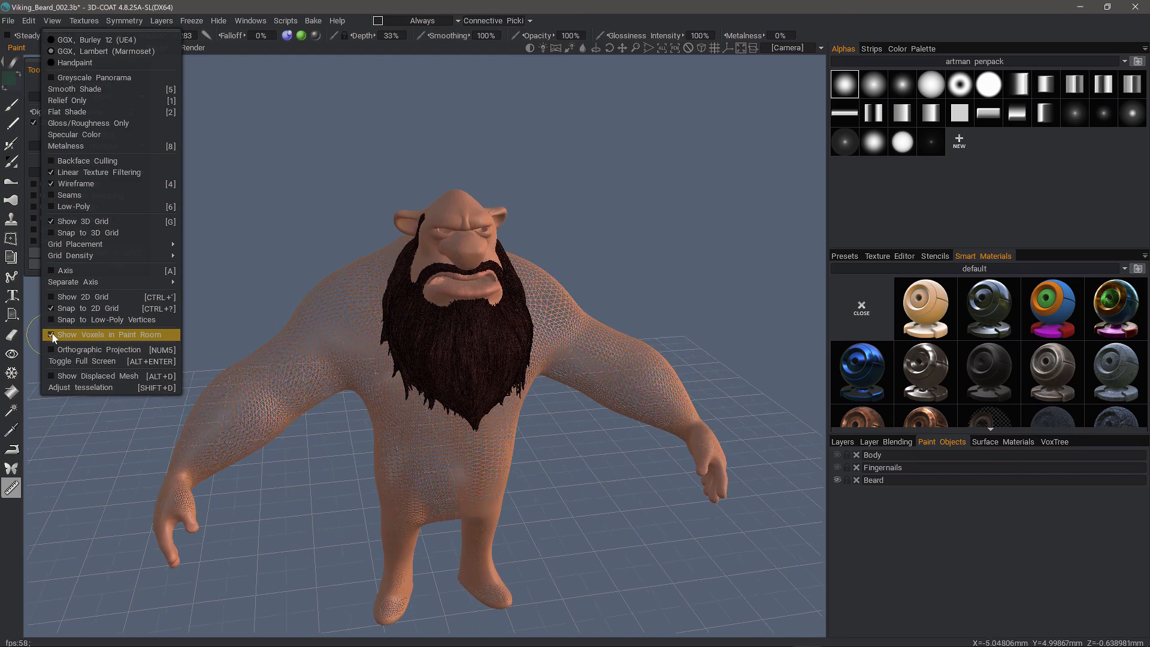
click(54, 334)
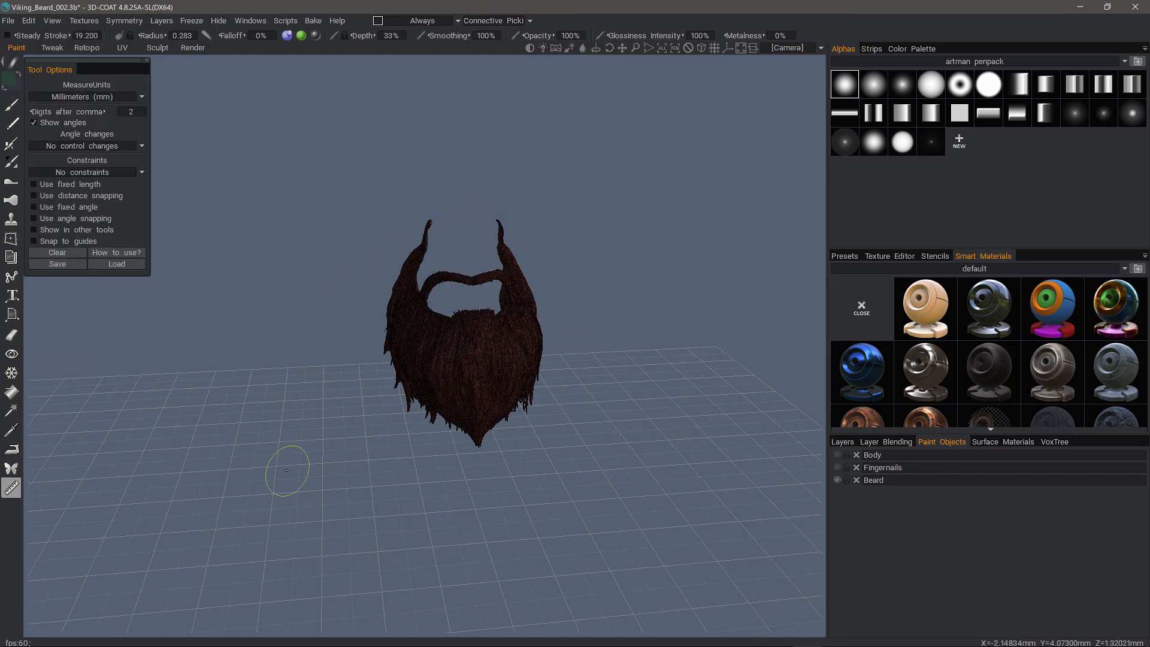
alt+drag(289, 471, 377, 409)
alt+drag(473, 367, 412, 346)
mouse_move(452, 387)
alt+mouse_down()
mouse_move(423, 359)
mouse_move(436, 376)
mouse_move(476, 347)
alt+mouse_up()
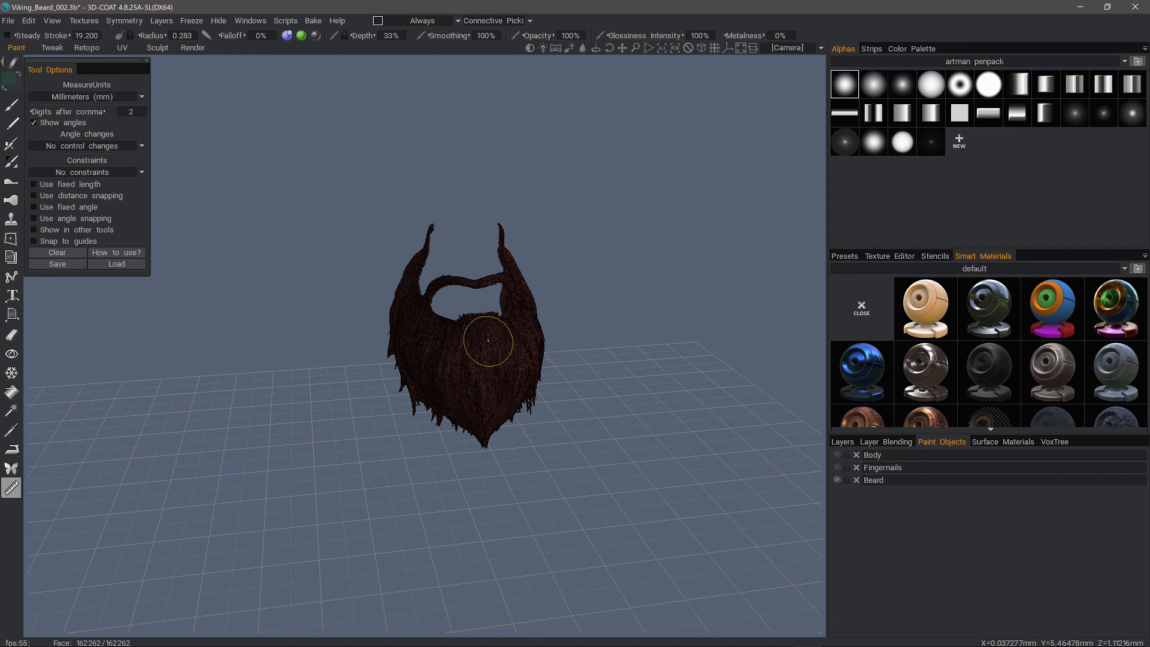
mouse_move(488, 340)
alt+mouse_down()
mouse_move(411, 346)
mouse_move(462, 380)
mouse_move(447, 392)
mouse_move(465, 369)
mouse_move(431, 386)
mouse_move(457, 379)
mouse_move(407, 373)
mouse_move(418, 403)
mouse_move(609, 354)
alt+mouse_up()
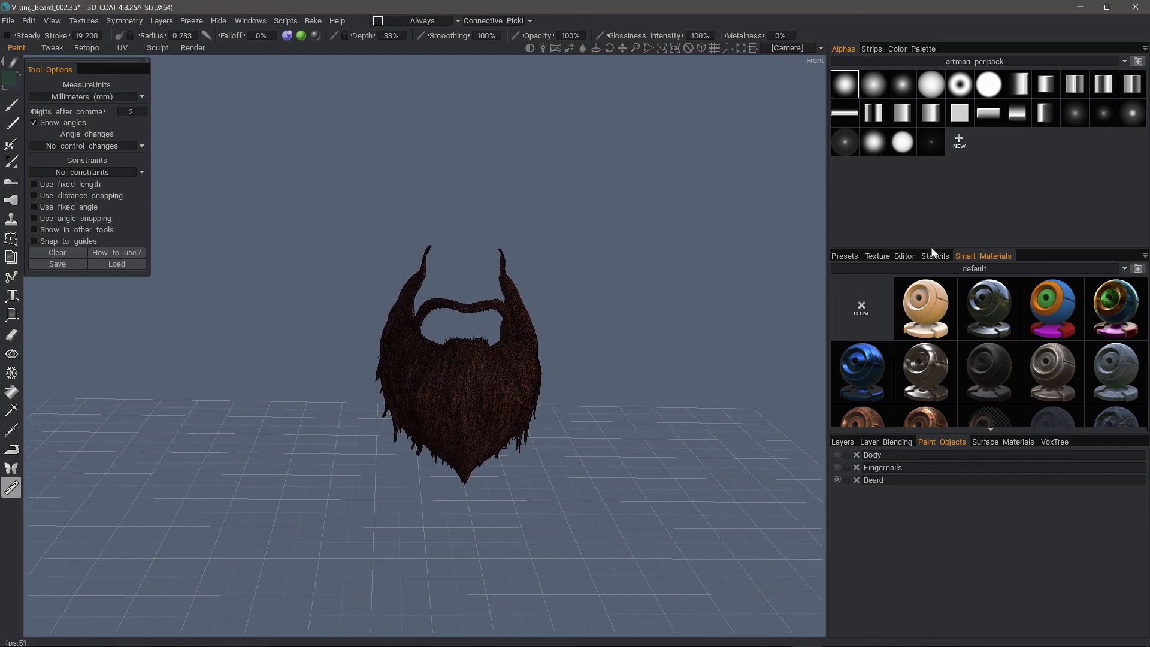
Inspect the Head color texture in an enlarged Texture Editor beside the viewport, and dock the editor back with the presets
click(888, 257)
drag(890, 256, 560, 290)
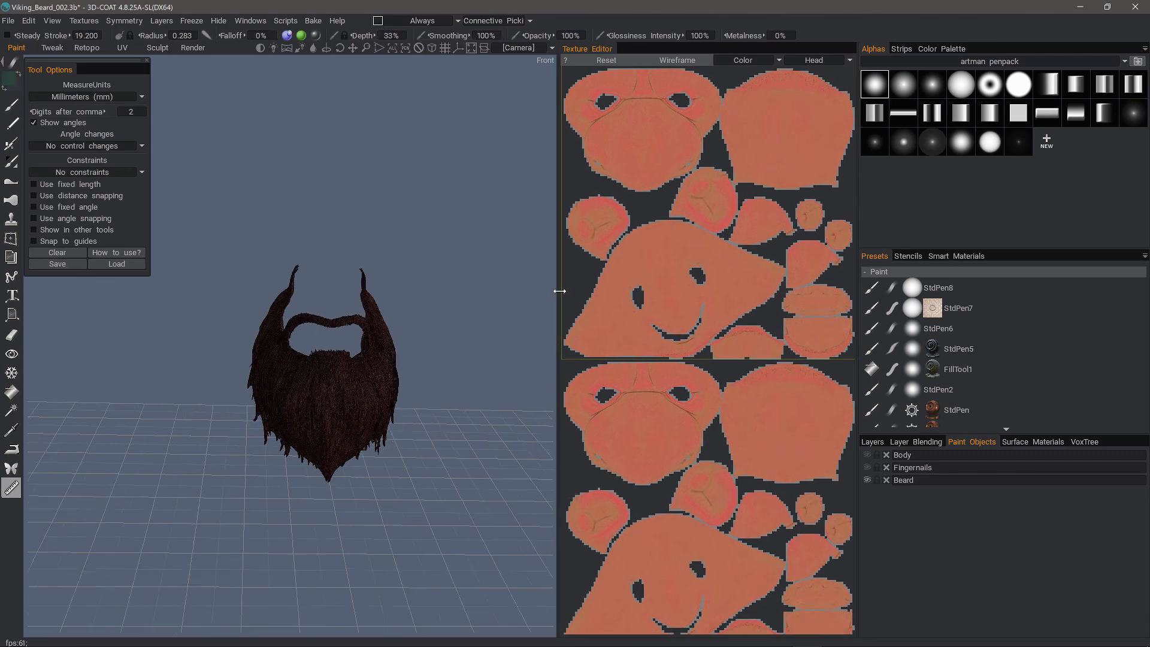
scroll(419, 385, down, 2)
drag(420, 385, 449, 371)
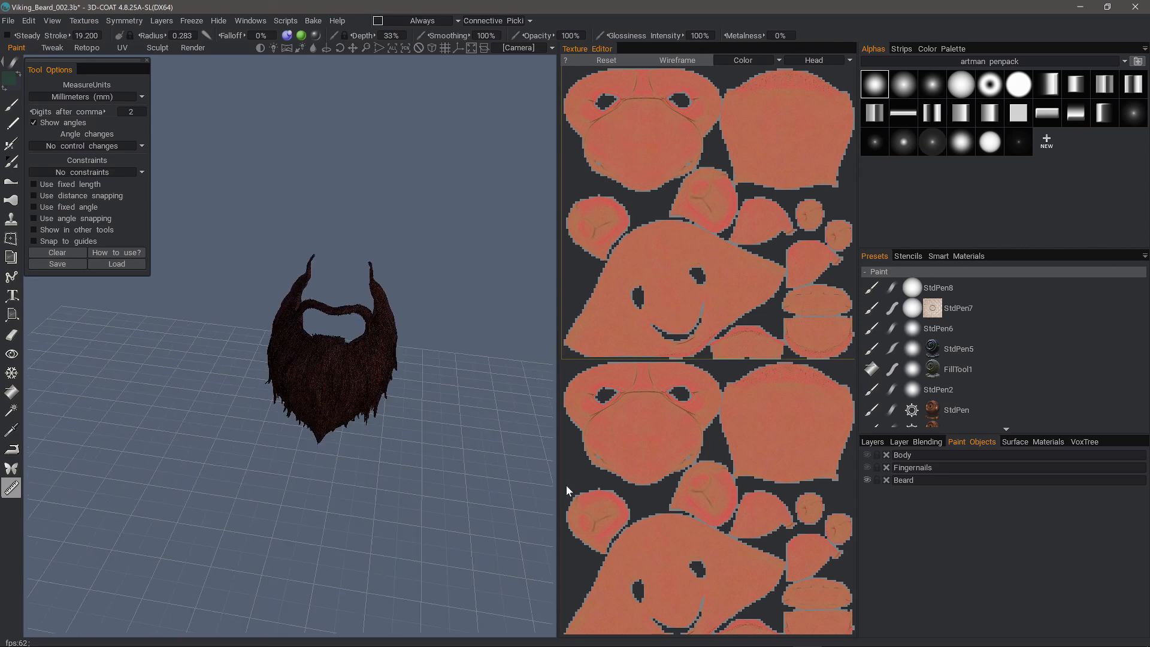
drag(582, 48, 895, 258)
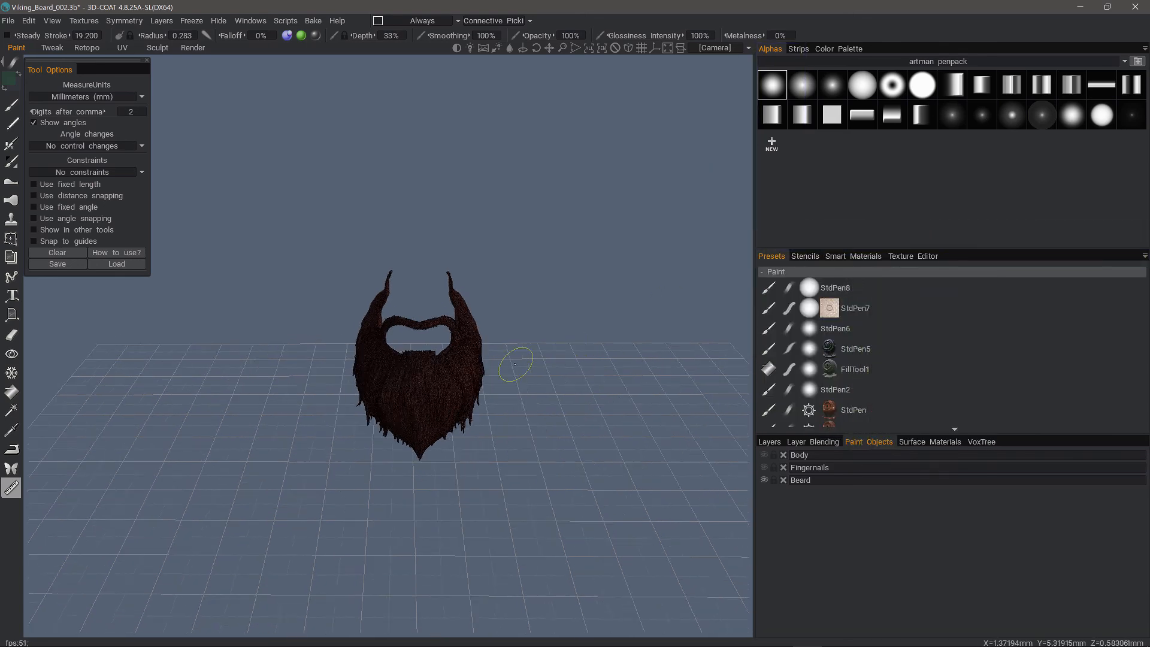
Make the Body paint object visible again alongside the beard
click(764, 455)
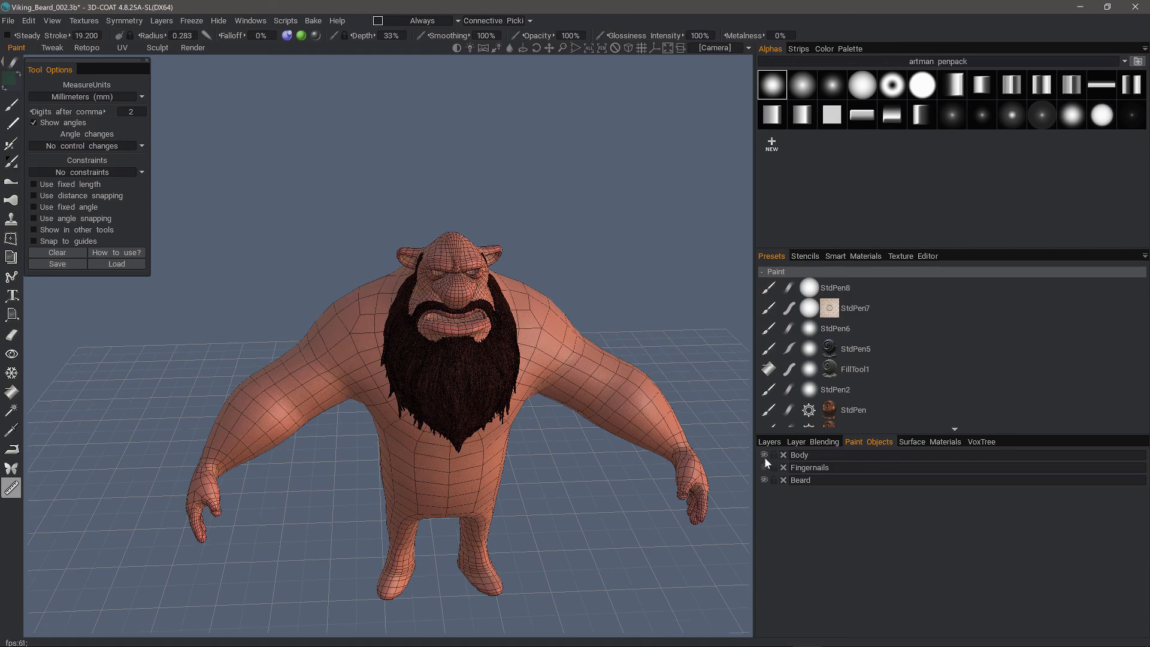
drag(187, 198, 203, 160)
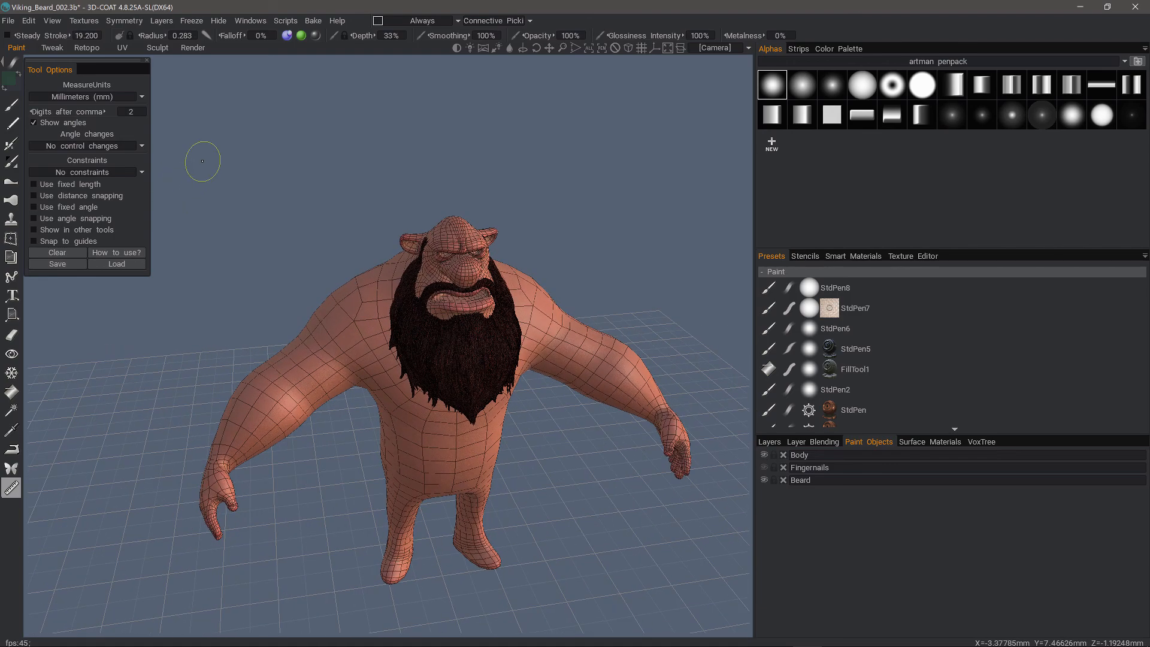
click(53, 21)
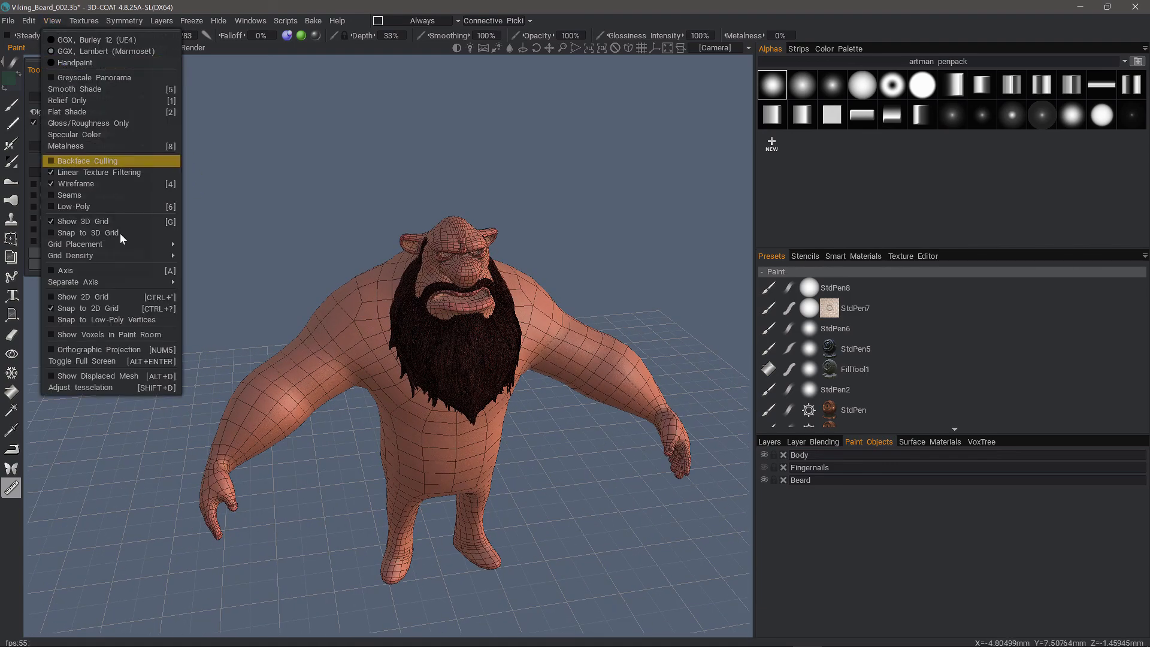
click(87, 347)
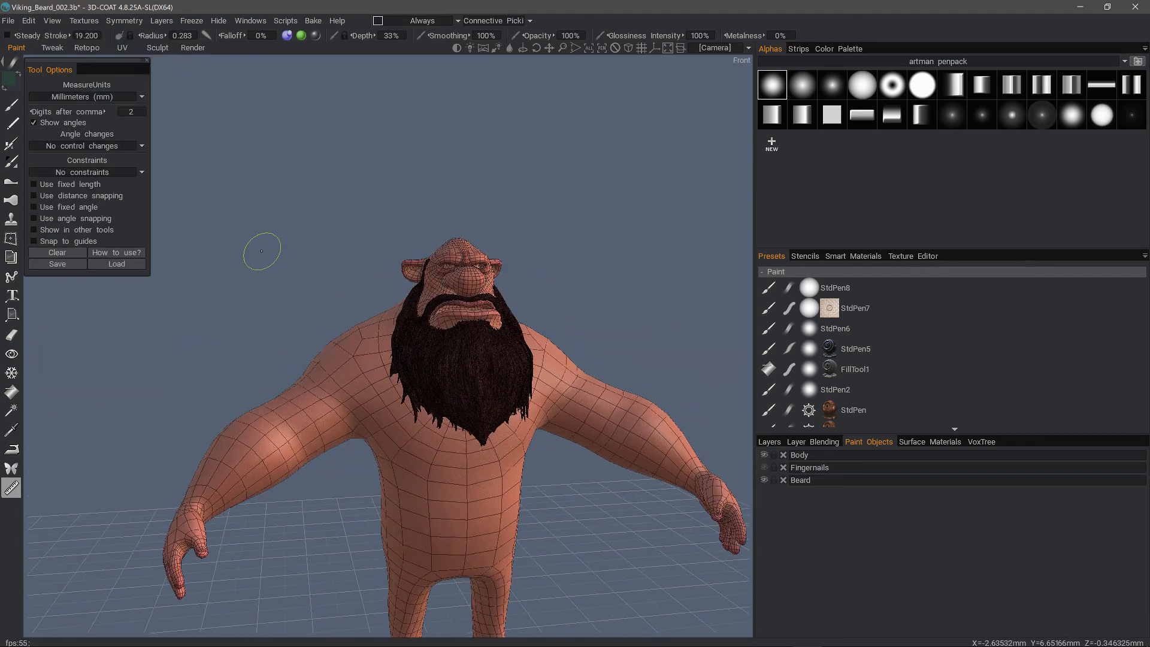
Examine the low-poly Viking body together with its beard from several angles and distances
drag(262, 251, 585, 279)
right_drag(585, 279, 366, 452)
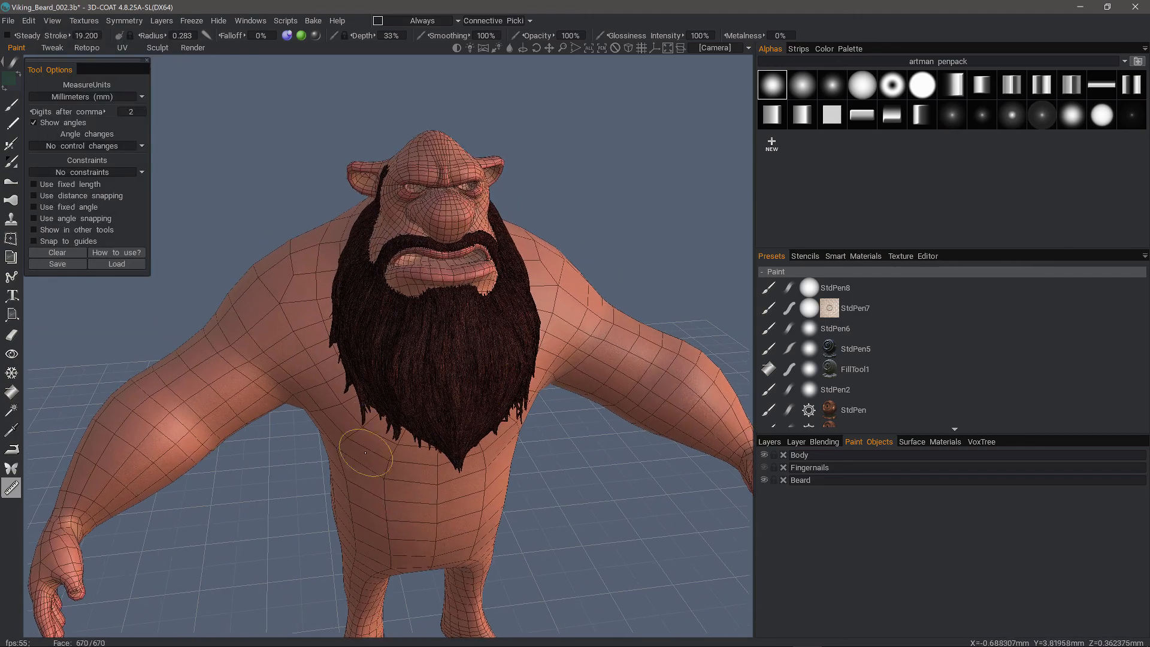
drag(617, 506, 681, 488)
right_drag(680, 488, 683, 504)
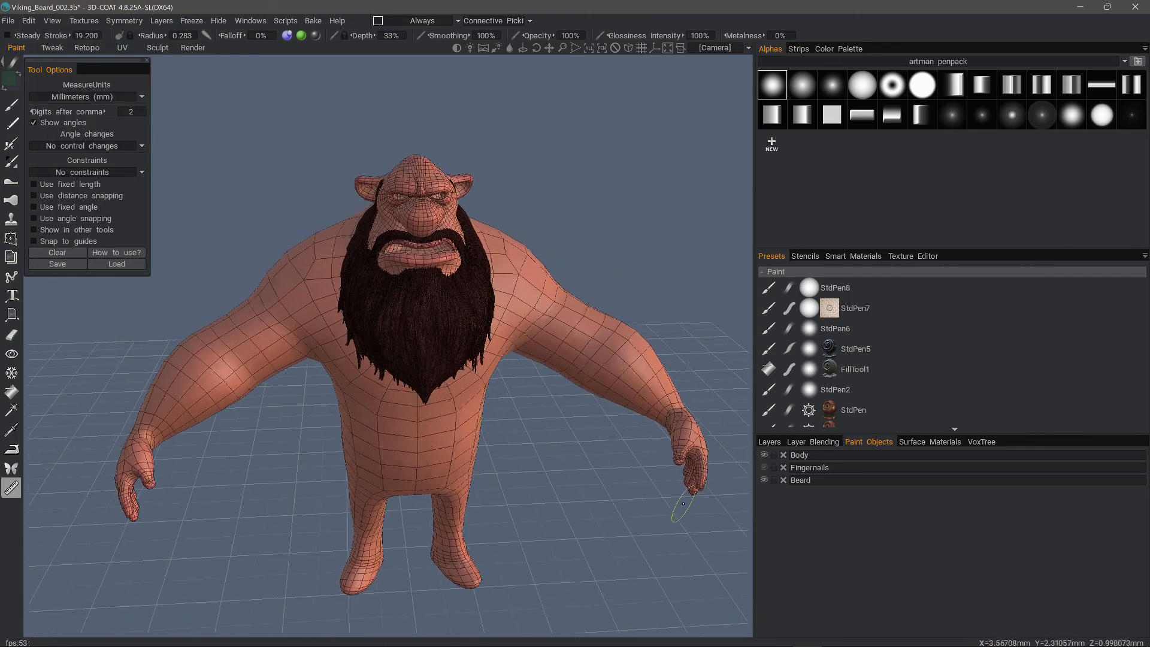
drag(682, 503, 624, 485)
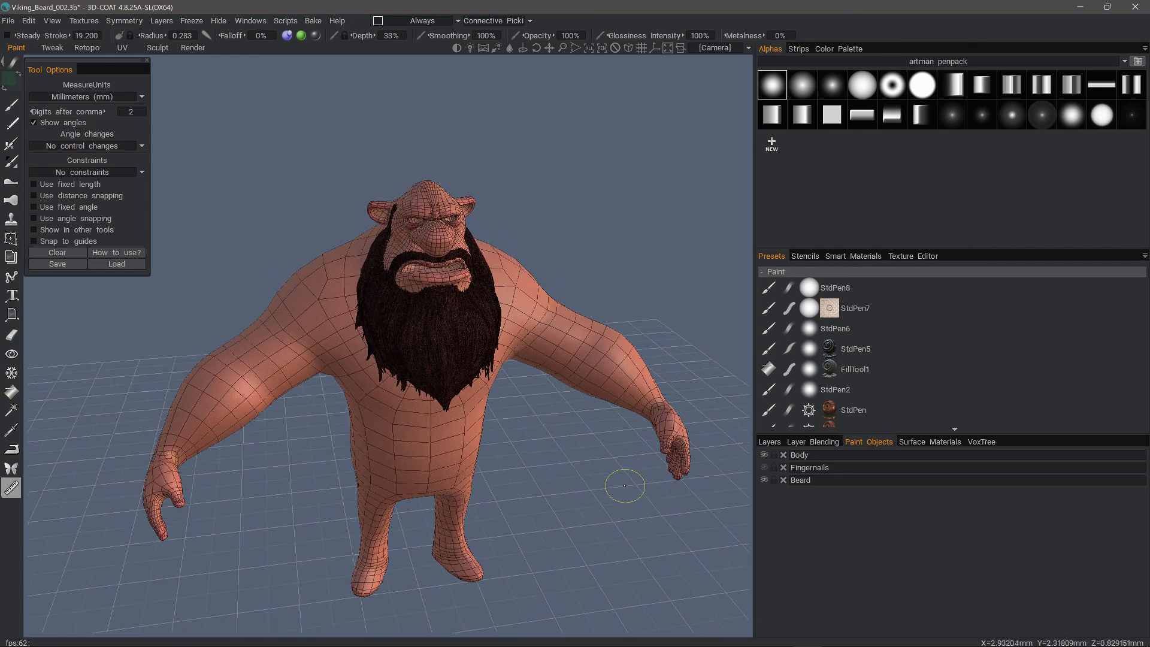
mouse_move(536, 471)
mouse_down()
mouse_move(527, 469)
mouse_move(545, 475)
mouse_up()
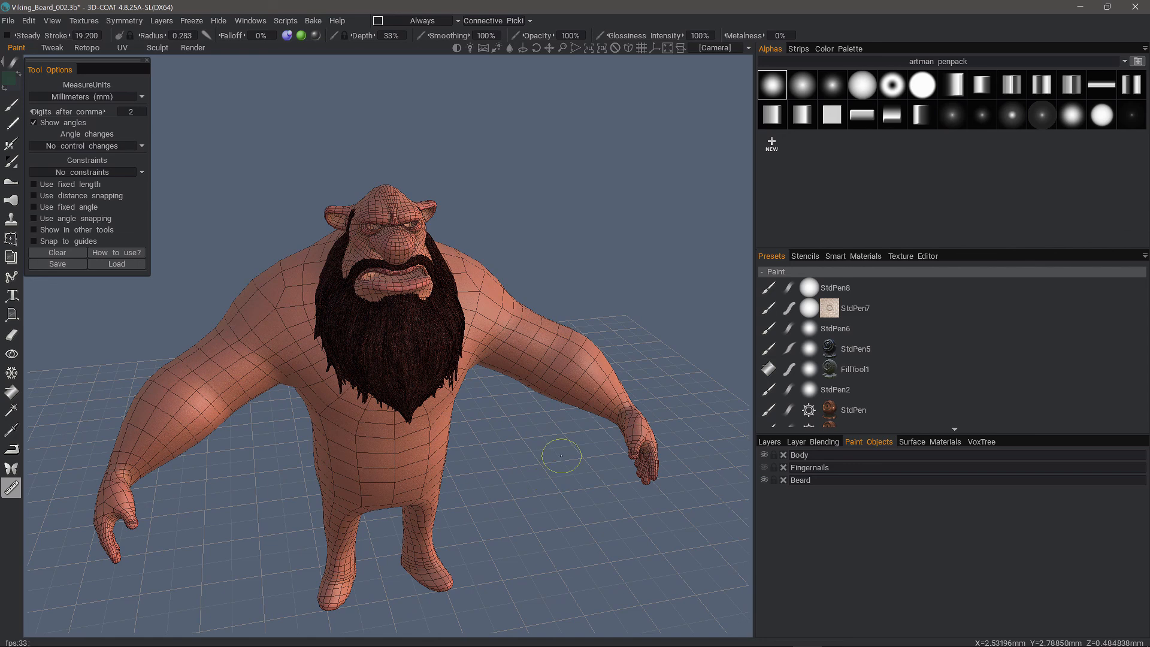
drag(512, 436, 486, 429)
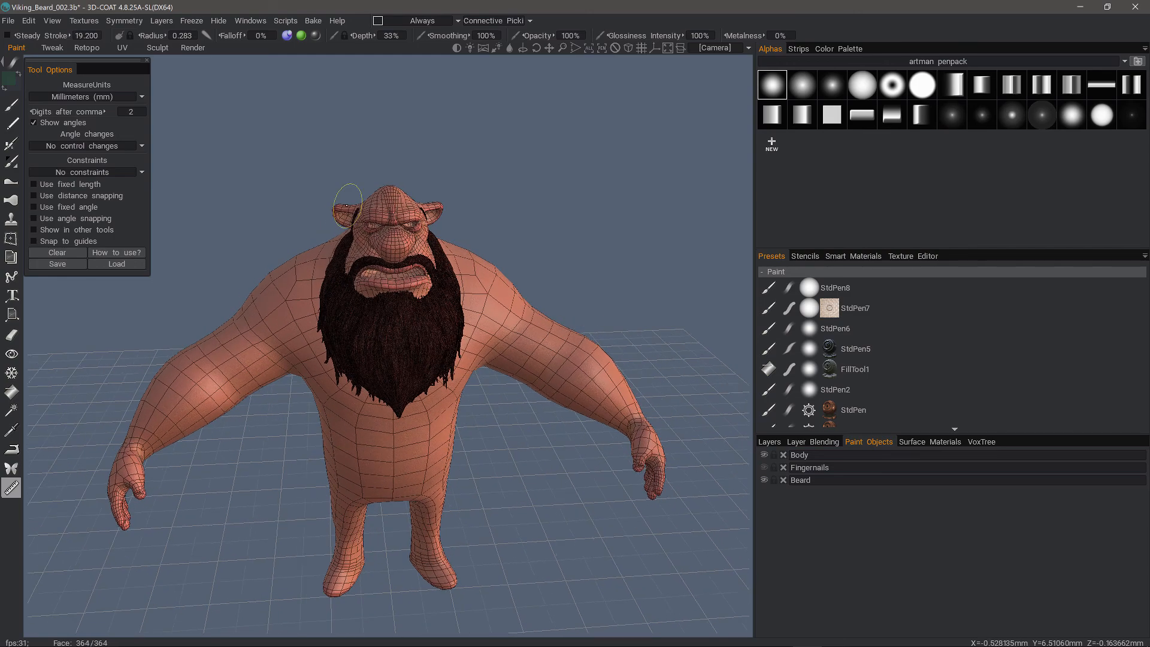
click(10, 104)
drag(527, 255, 558, 258)
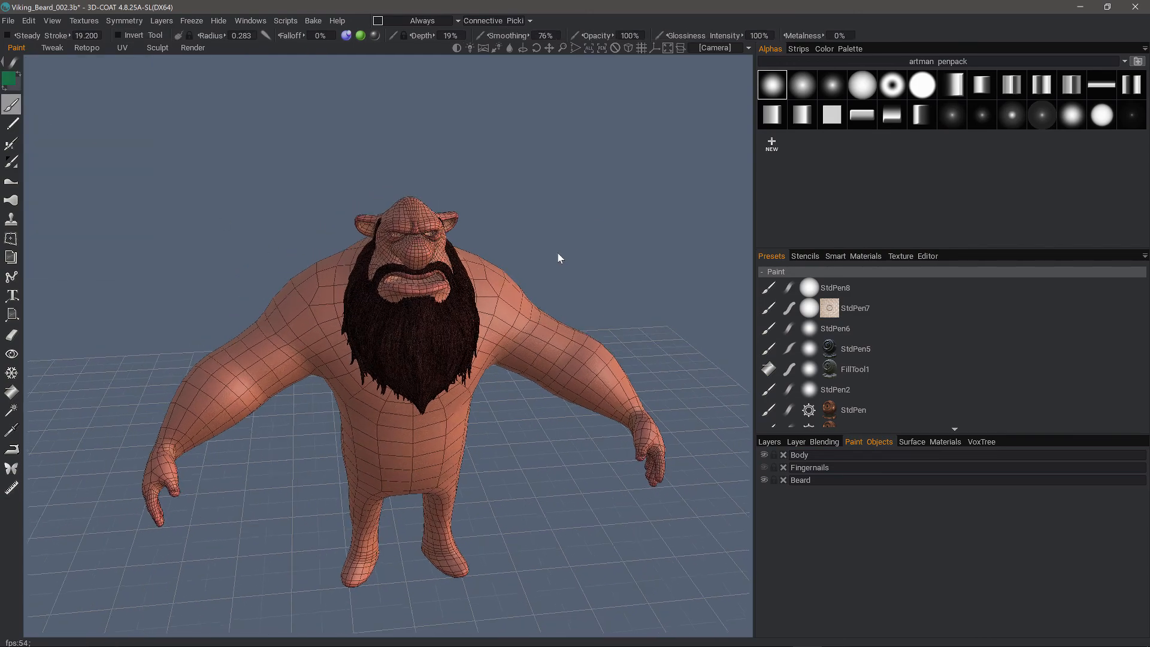
Export the paint objects and their textures to the Exchange folder as the OBJ file Viking wBeard
click(9, 21)
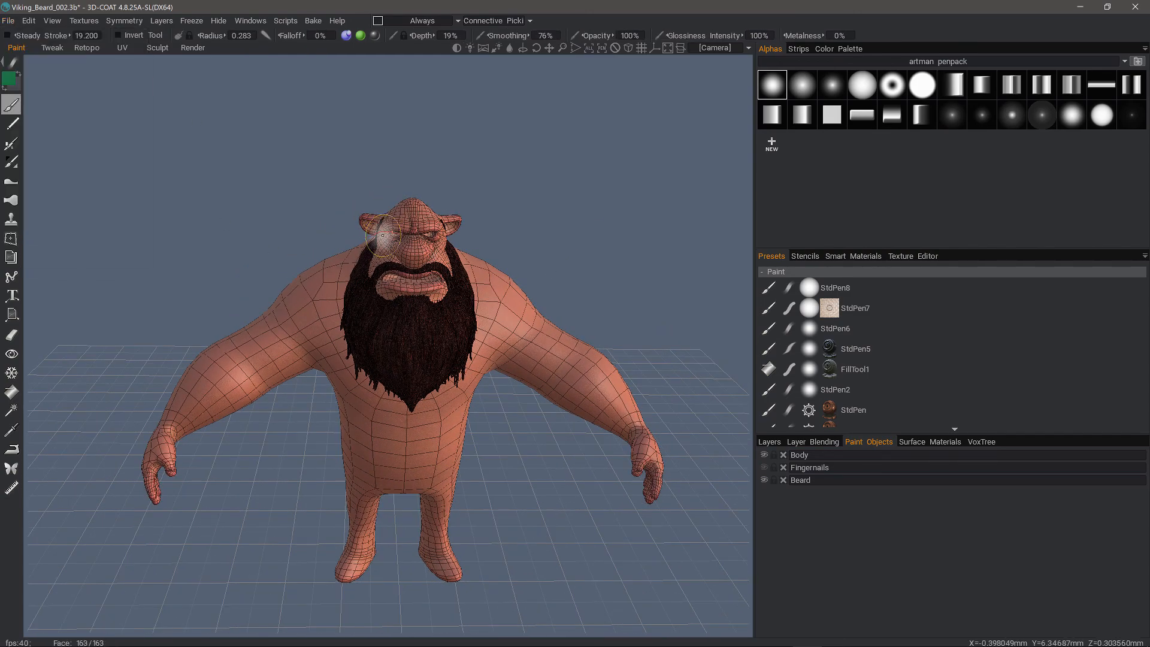
drag(532, 210, 571, 220)
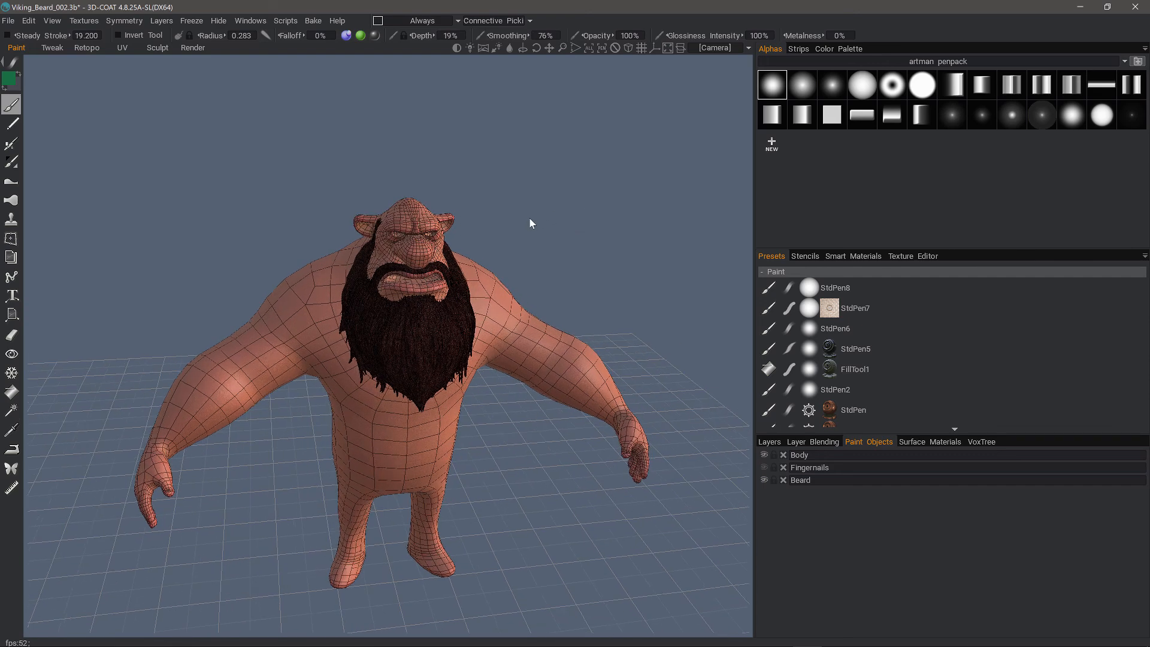
key(ctrl+alt+shift+s)
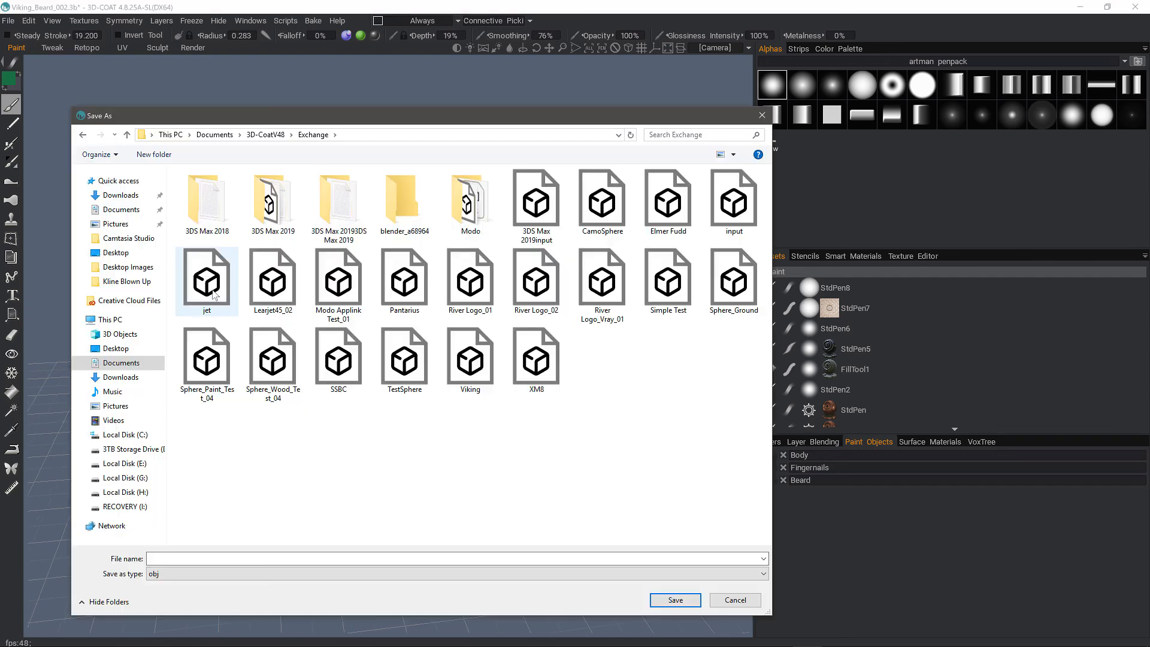
click(163, 559)
text(Viking wBeard)
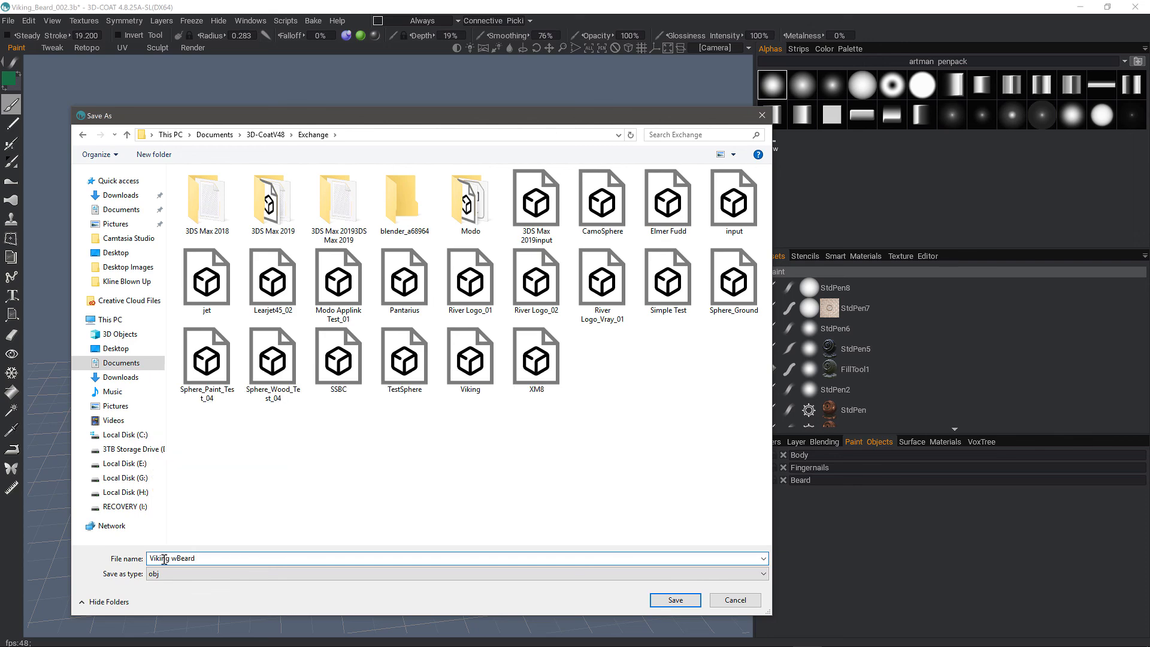
key(Return)
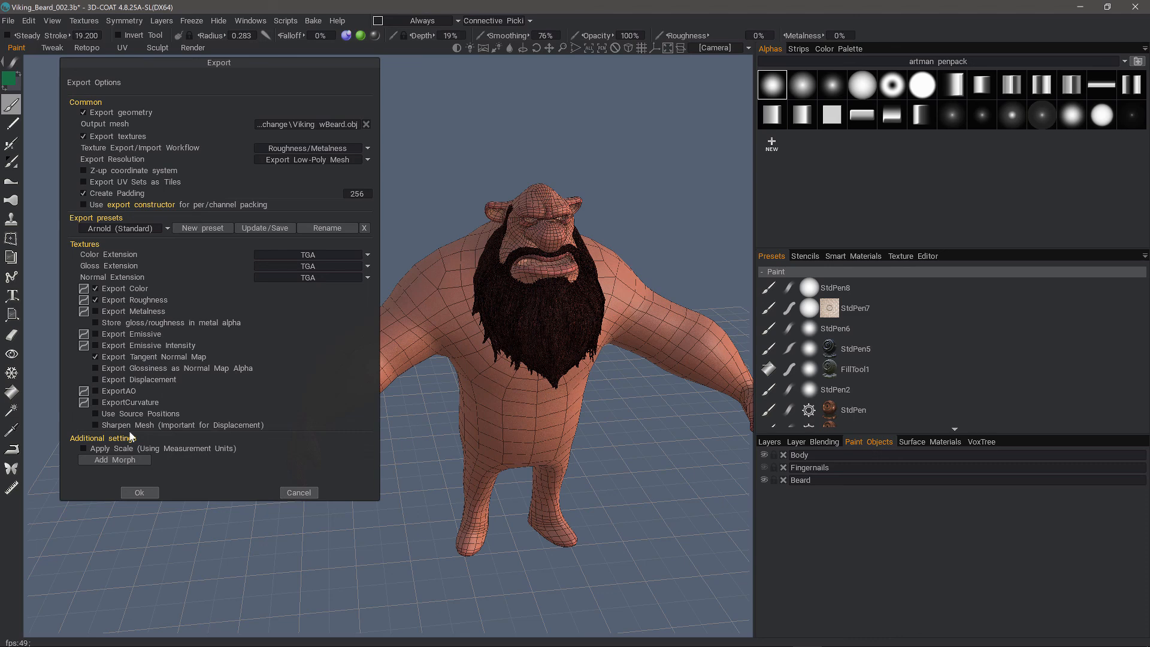
click(137, 494)
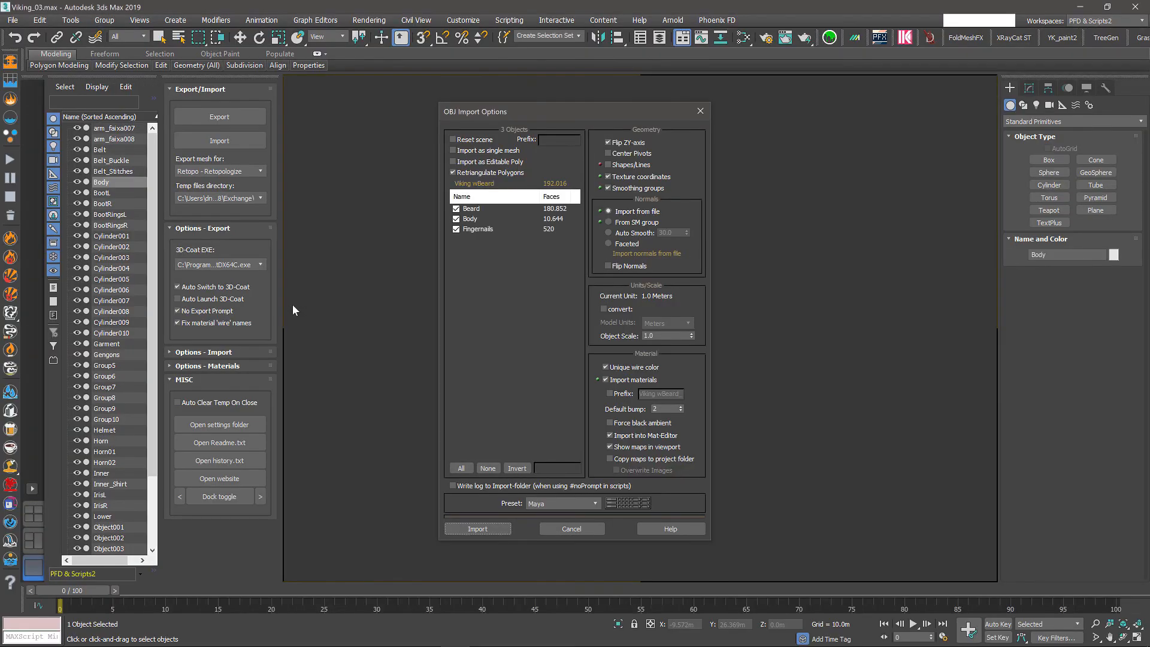
In 3ds Max, import the Viking wBeard OBJ with Retriangulate Polygons off, naming the conflicting Body mesh Body001, and deselect the imported objects
click(454, 171)
click(477, 530)
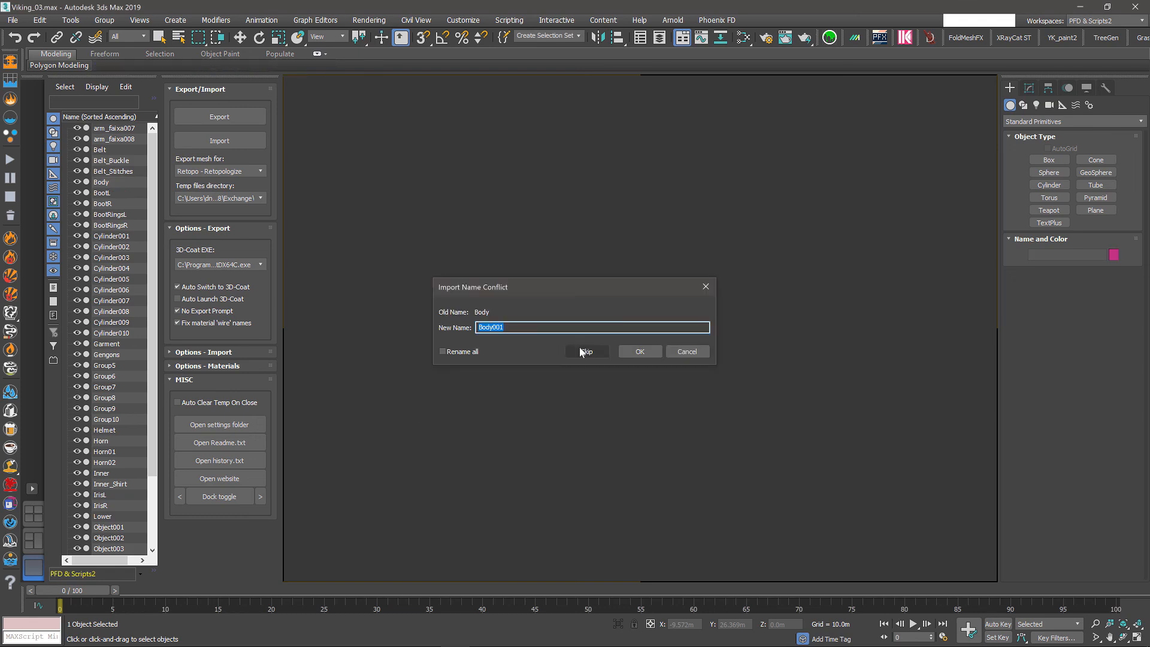
click(633, 351)
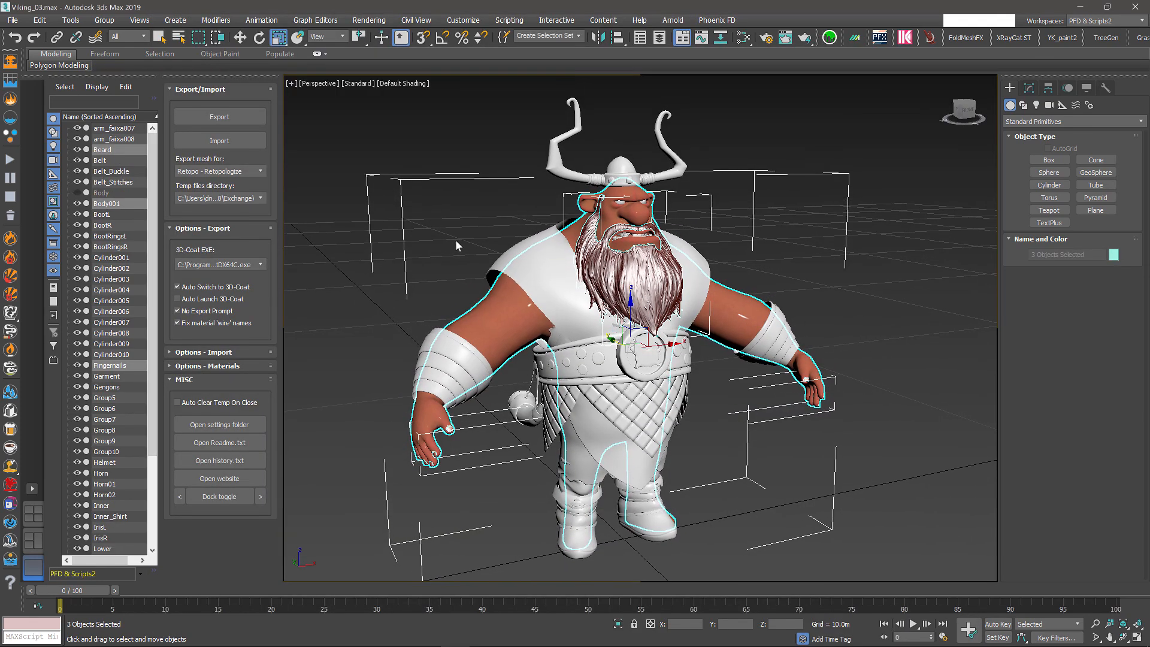
click(353, 215)
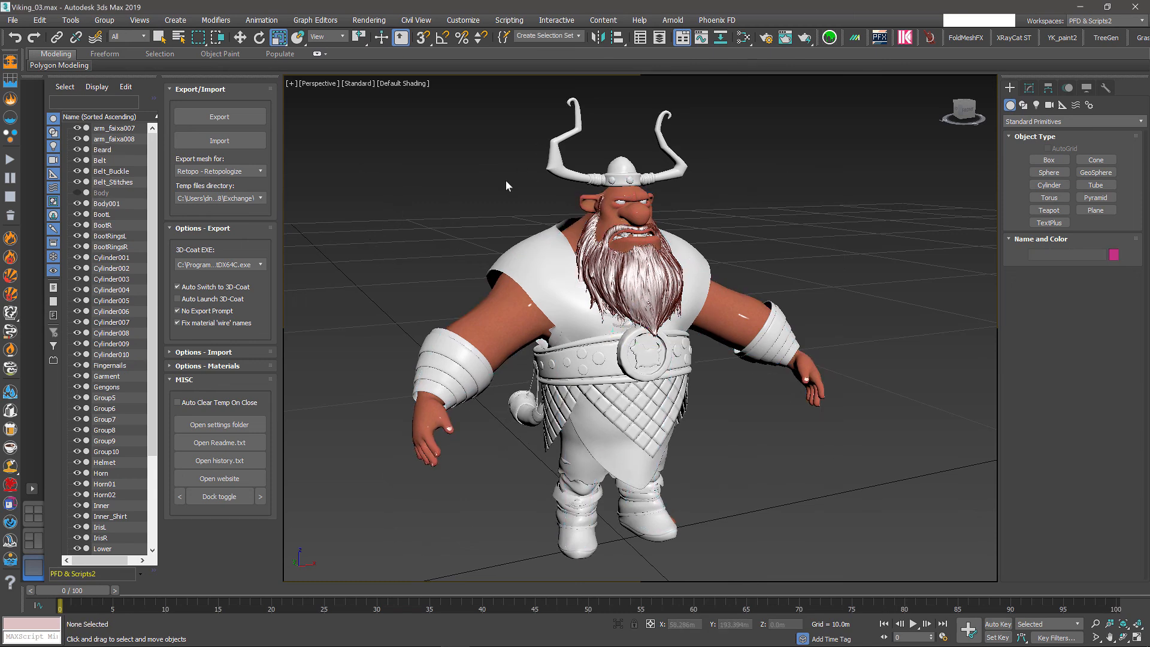
alt+middle_drag(480, 188, 488, 194)
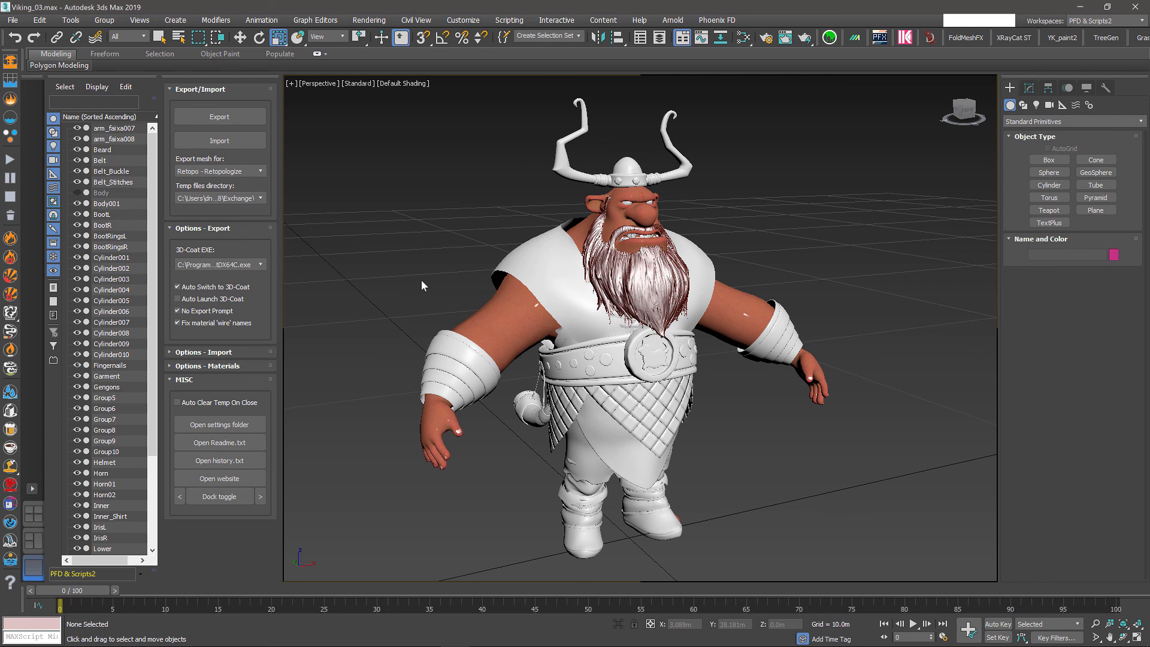